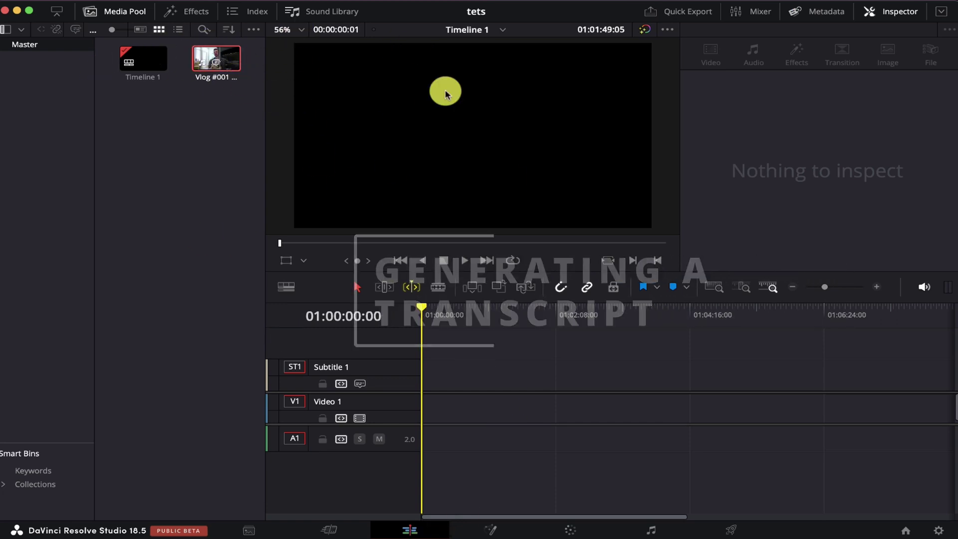
Load the Vlog #001 clip from the Media Pool into the viewer.
{"action": "double_click", "coordinate": [214, 70]}
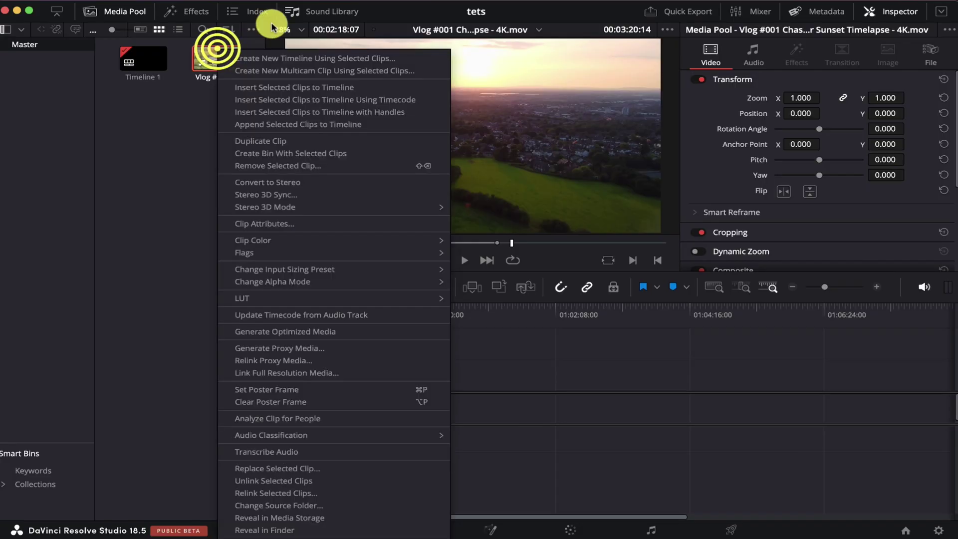
Run Transcribe Audio on Vlog #001 to produce its transcript.
{"action": "left_click", "coordinate": [320, 451]}
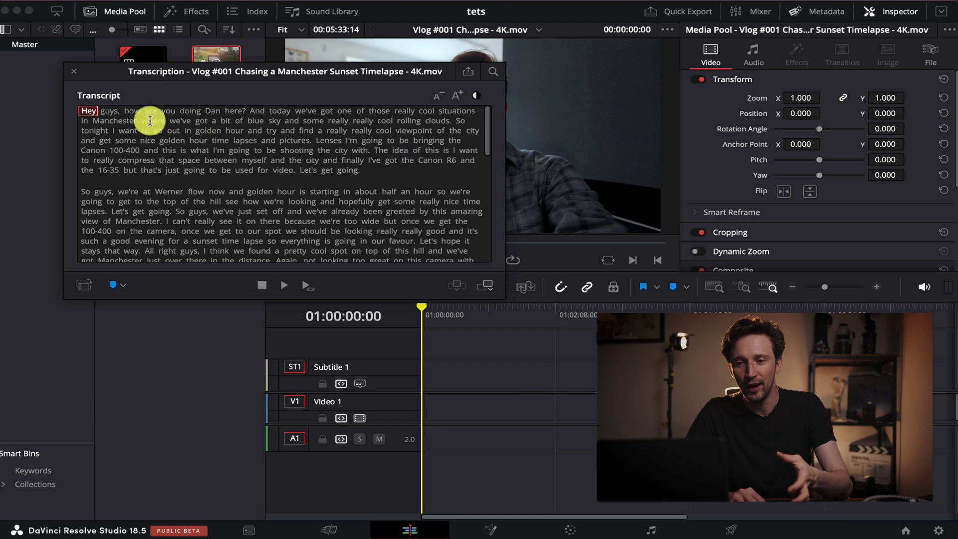
Insert the transcript's opening paragraph, then append the 'So guys' time-lapse paragraph to the timeline.
{"action": "left_click_drag", "start_coordinate": [162, 178], "coordinate": [349, 166]}
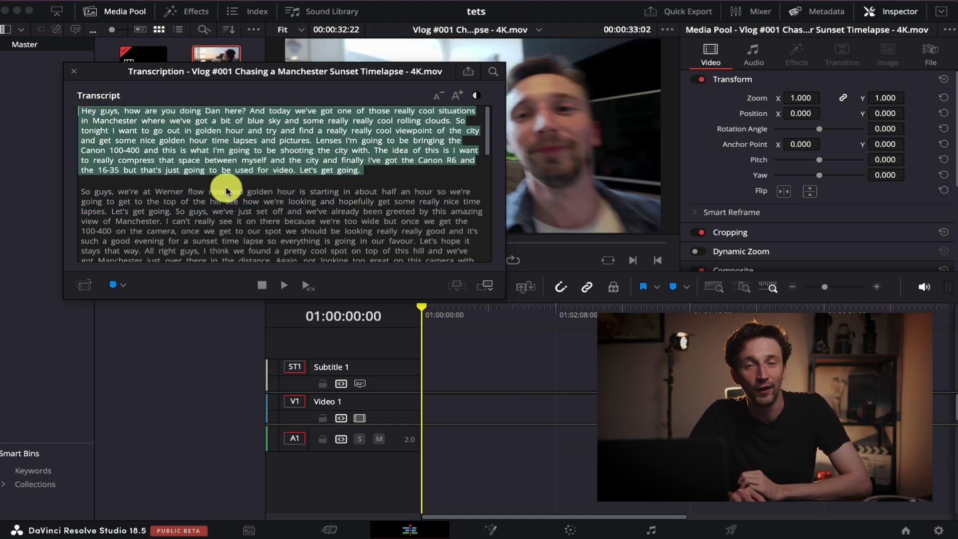
{"action": "left_click", "coordinate": [457, 287]}
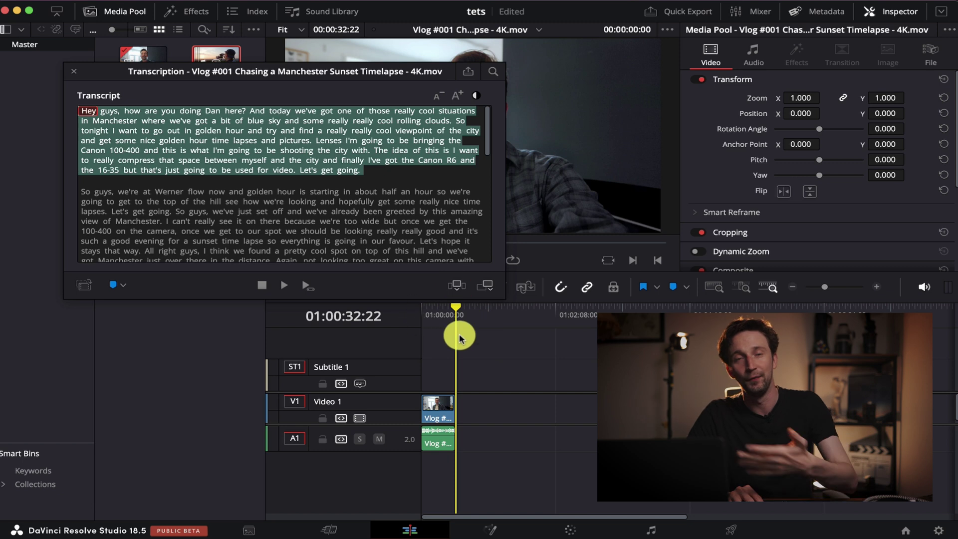
{"action": "left_click_drag", "start_coordinate": [487, 132], "coordinate": [493, 224]}
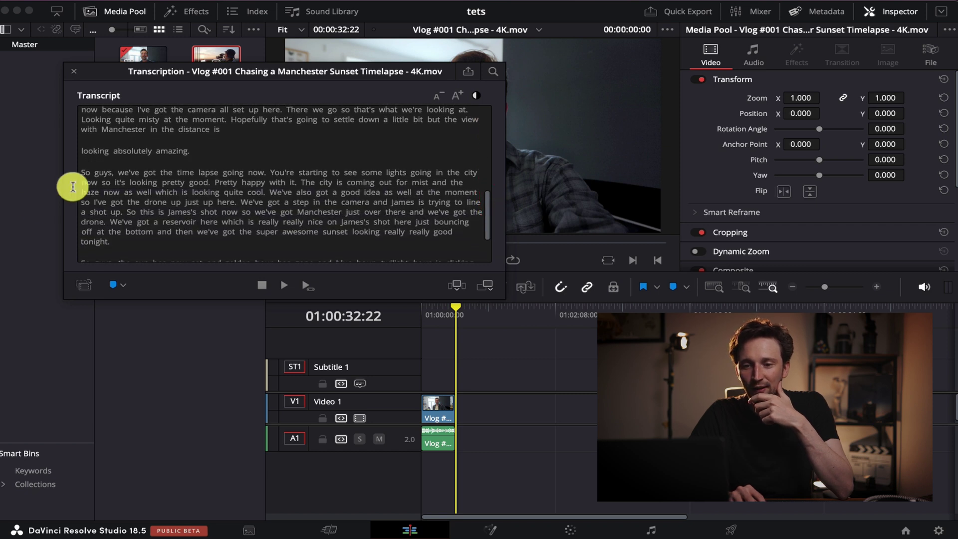
{"action": "left_click_drag", "start_coordinate": [82, 172], "coordinate": [150, 247]}
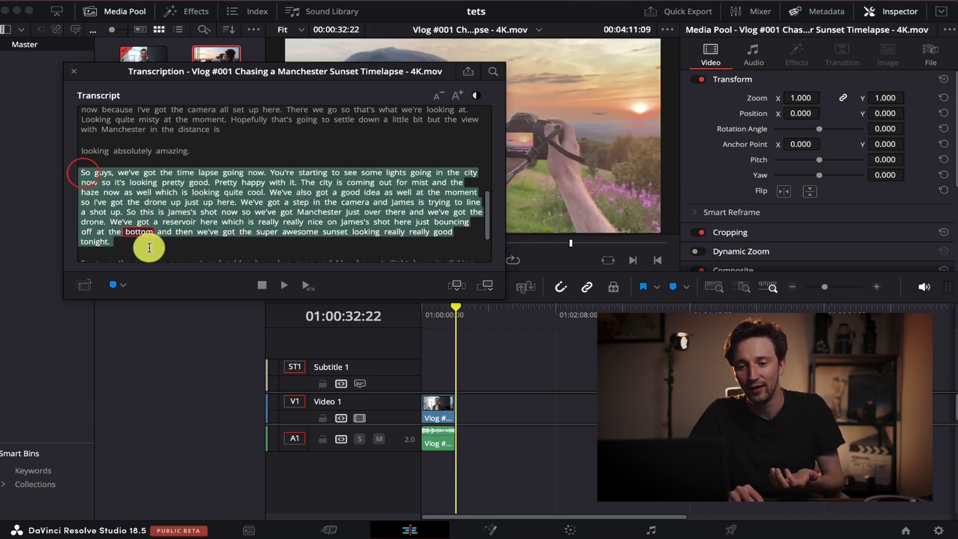
{"action": "left_click", "coordinate": [457, 287]}
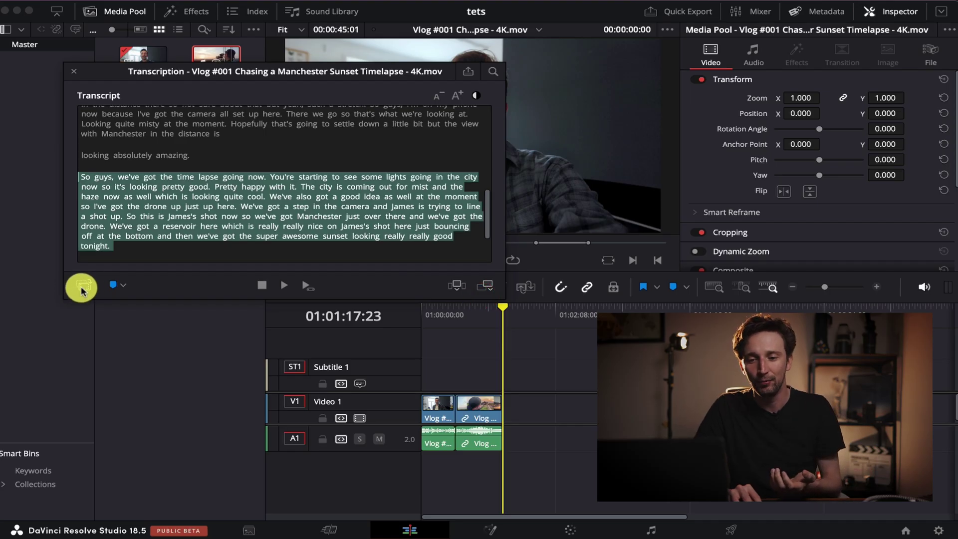
Make a subclip from the selected time-lapse transcript passage via the New SubClip dialog.
{"action": "left_click", "coordinate": [81, 288]}
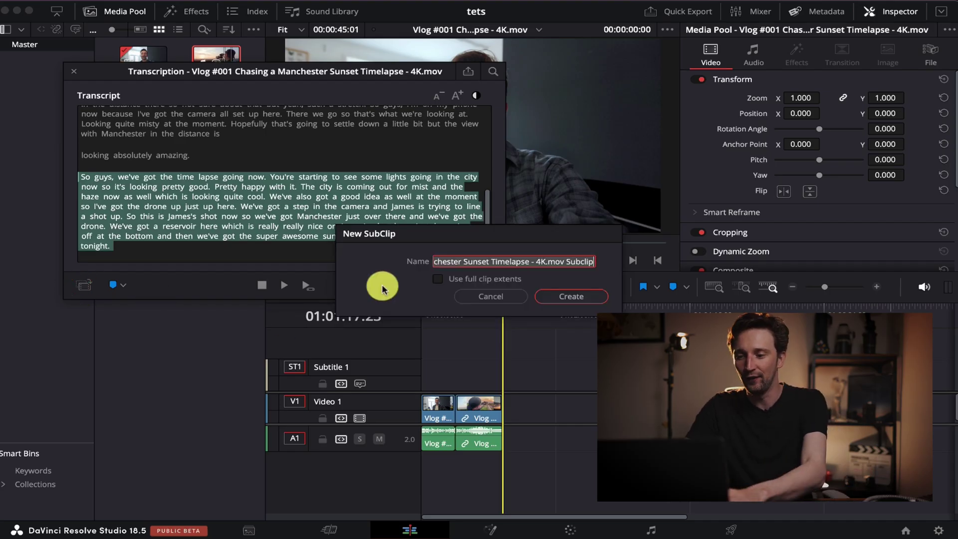
{"action": "left_click", "coordinate": [578, 299]}
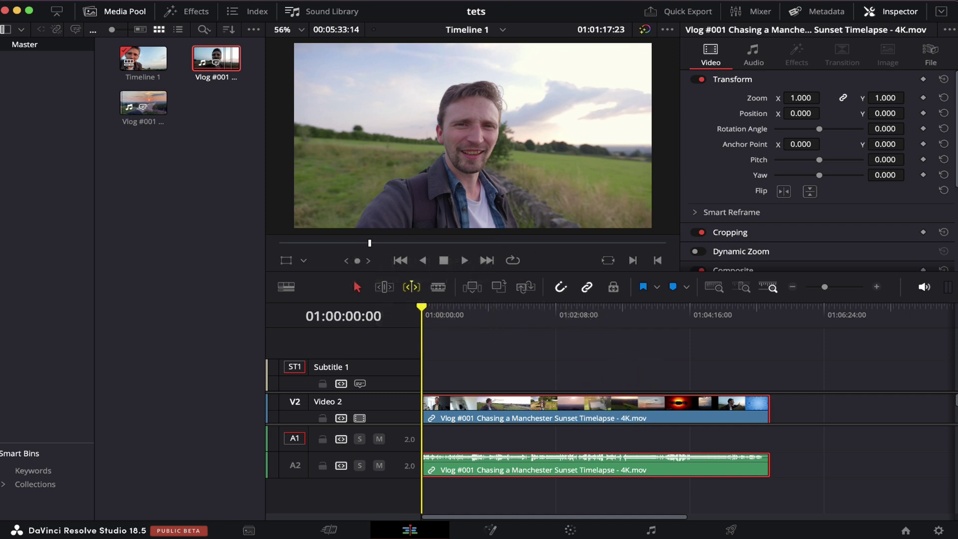
Use the Timeline menu to start creating subtitles from Vlog #001's audio.
{"action": "left_click", "coordinate": [204, 2]}
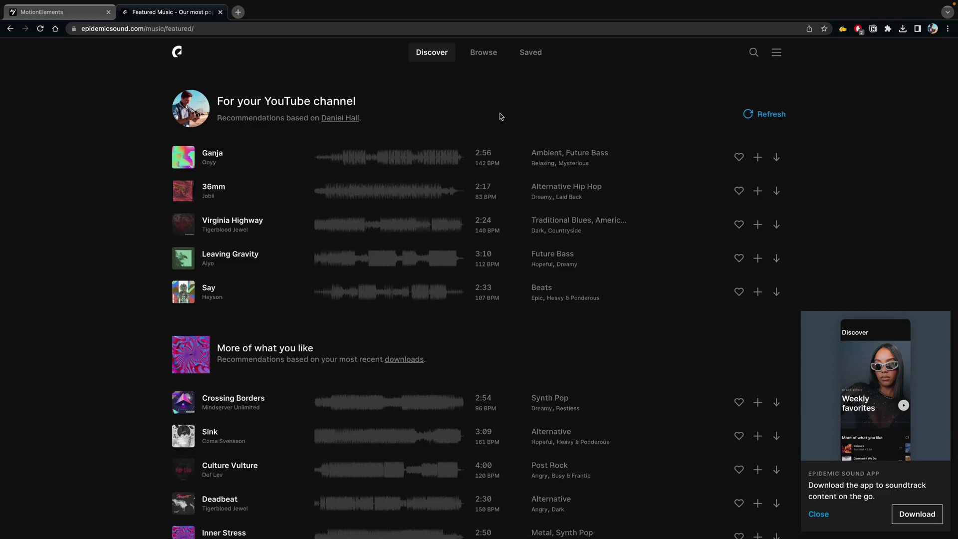
Download Crossing Borders from Epidemic Sound as a full-mix WAV and view its track page.
{"action": "left_click", "coordinate": [485, 58]}
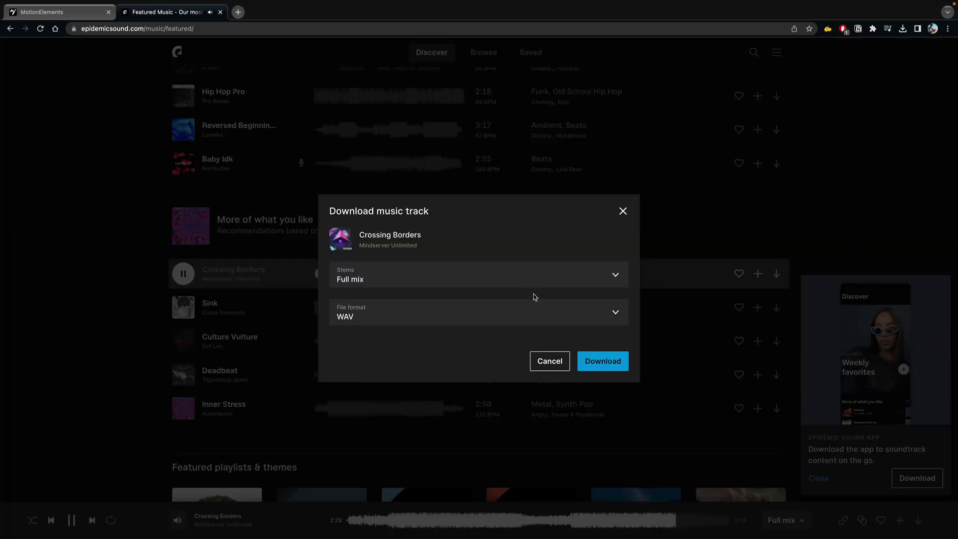
{"action": "left_click", "coordinate": [532, 274]}
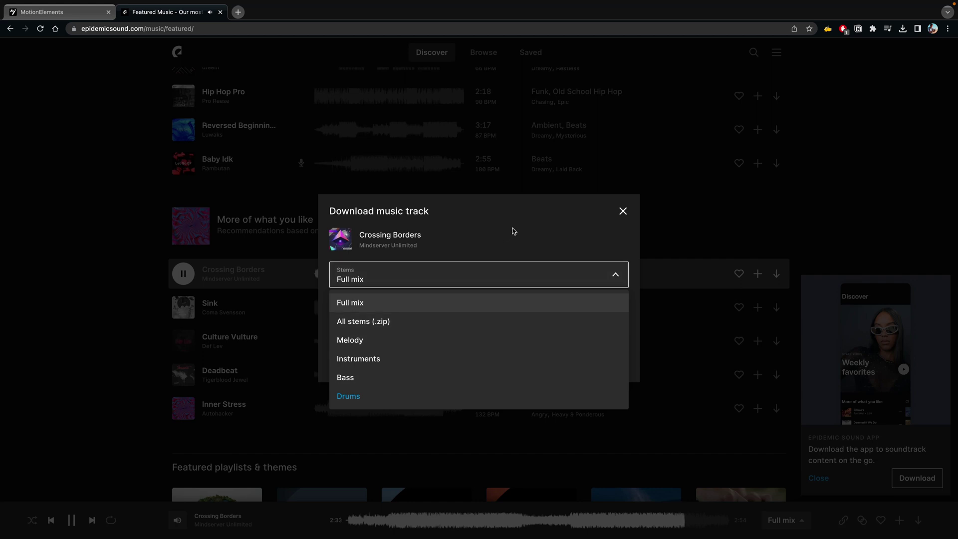
{"action": "left_click", "coordinate": [514, 231]}
{"action": "left_click", "coordinate": [496, 306]}
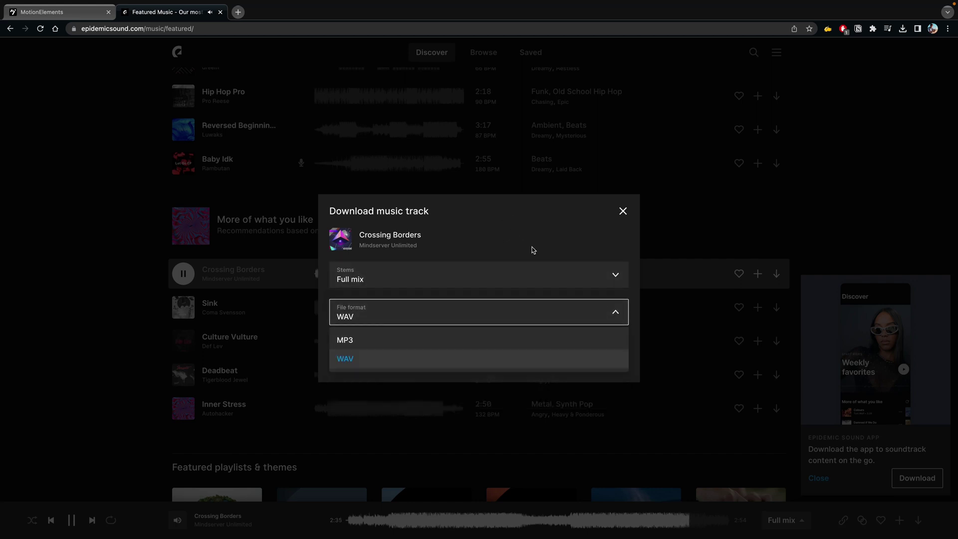
{"action": "left_click", "coordinate": [536, 246]}
{"action": "left_click", "coordinate": [605, 360]}
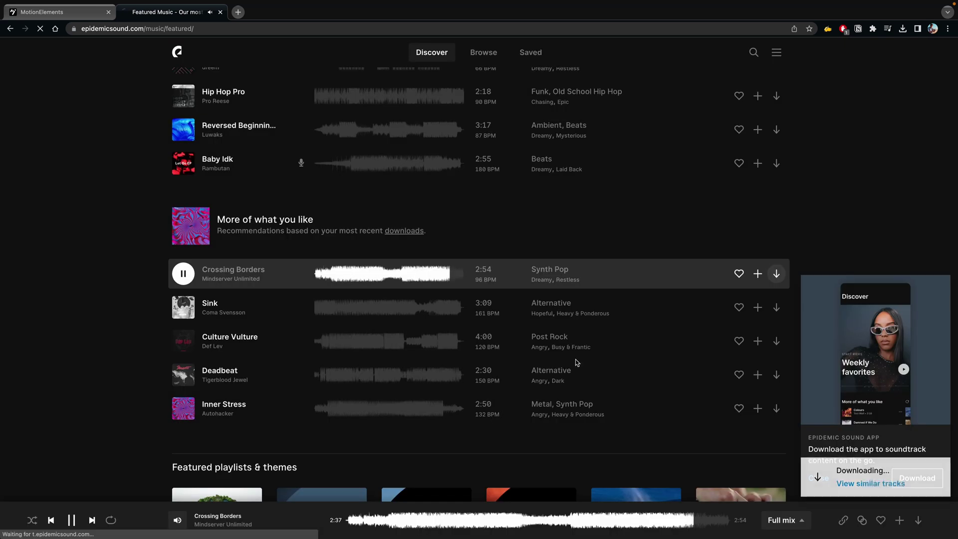
{"action": "left_click", "coordinate": [240, 270]}
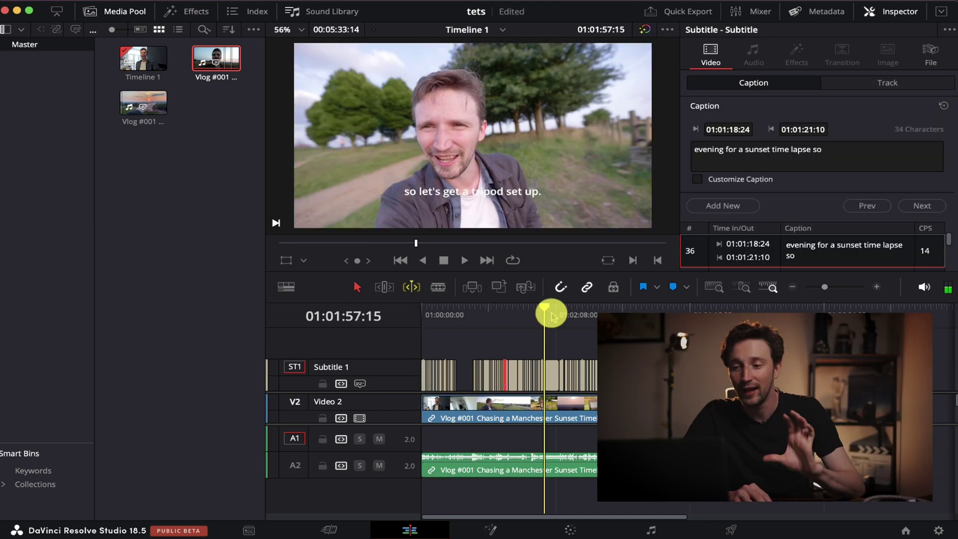
Scrub Timeline 1 to review the generated captions, stopping on 'So guys, we're at Werner flow now and'.
{"action": "left_click_drag", "start_coordinate": [551, 311], "coordinate": [595, 309]}
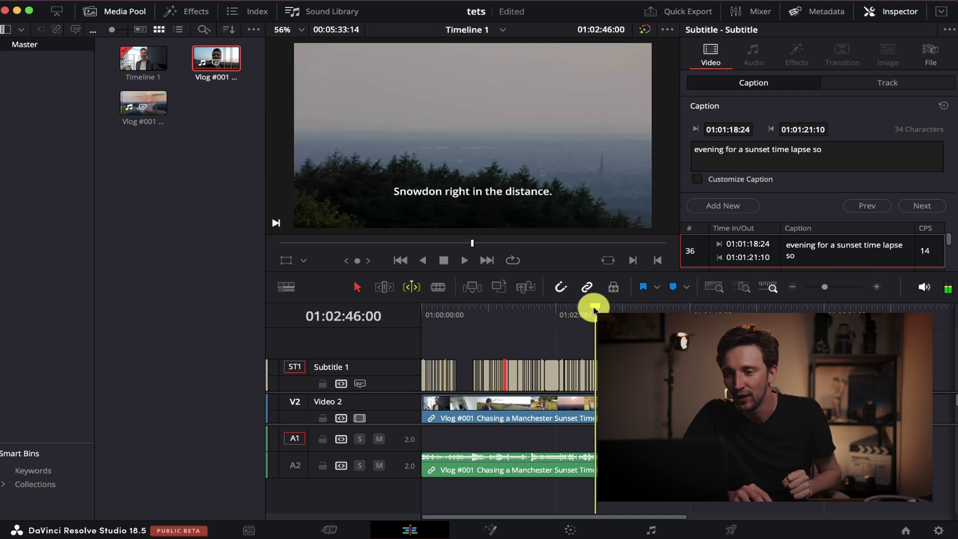
{"action": "left_click", "coordinate": [666, 308]}
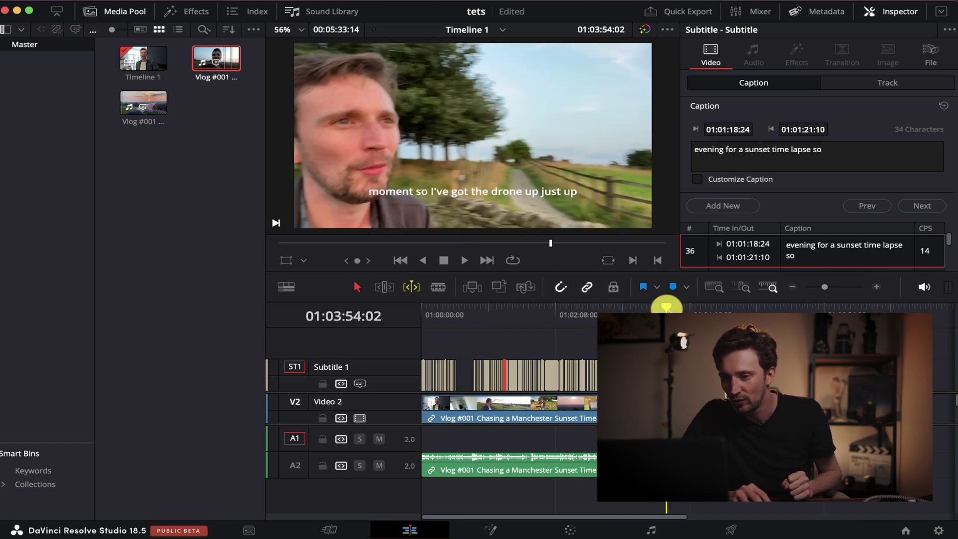
{"action": "left_click_drag", "start_coordinate": [666, 307], "coordinate": [474, 305]}
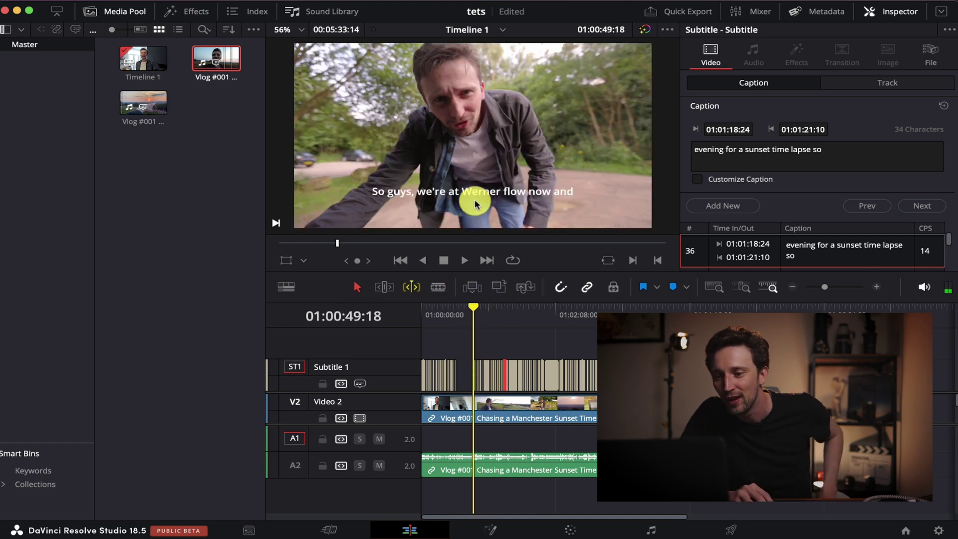
Correct caption 21's misheard 'Werner flow' to 'Werneth Low', removing the extra space.
{"action": "key", "text": "super+equal"}
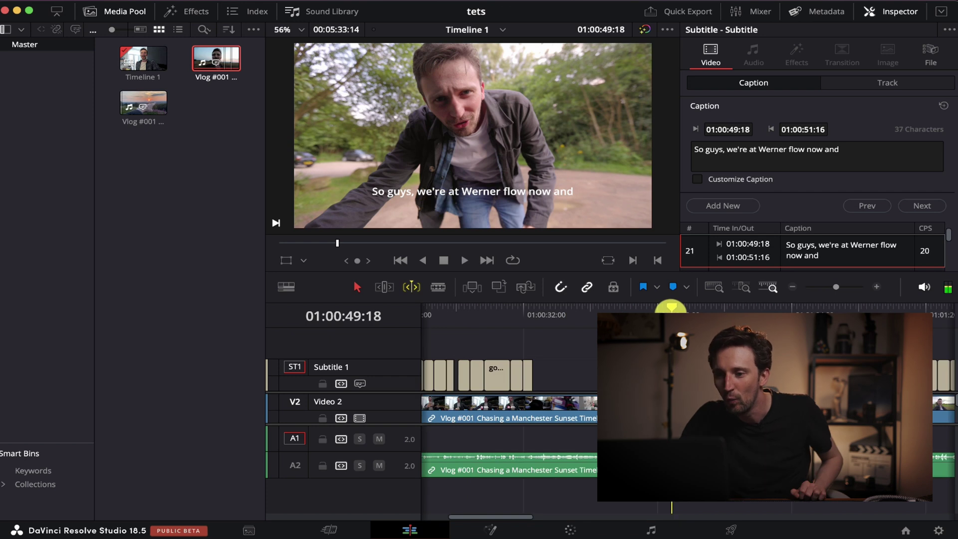
{"action": "left_click", "coordinate": [469, 191]}
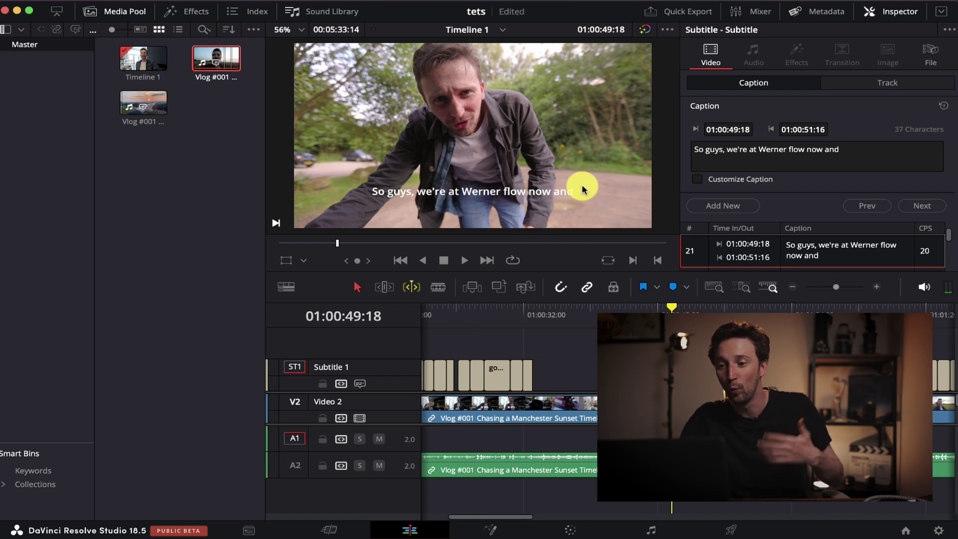
{"action": "left_click", "coordinate": [795, 154]}
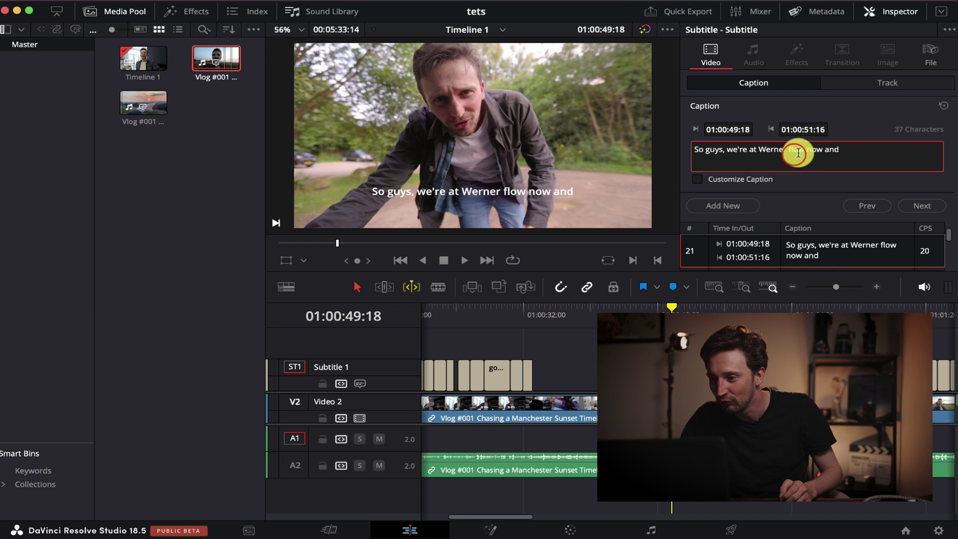
{"action": "left_click_drag", "start_coordinate": [801, 152], "coordinate": [761, 153]}
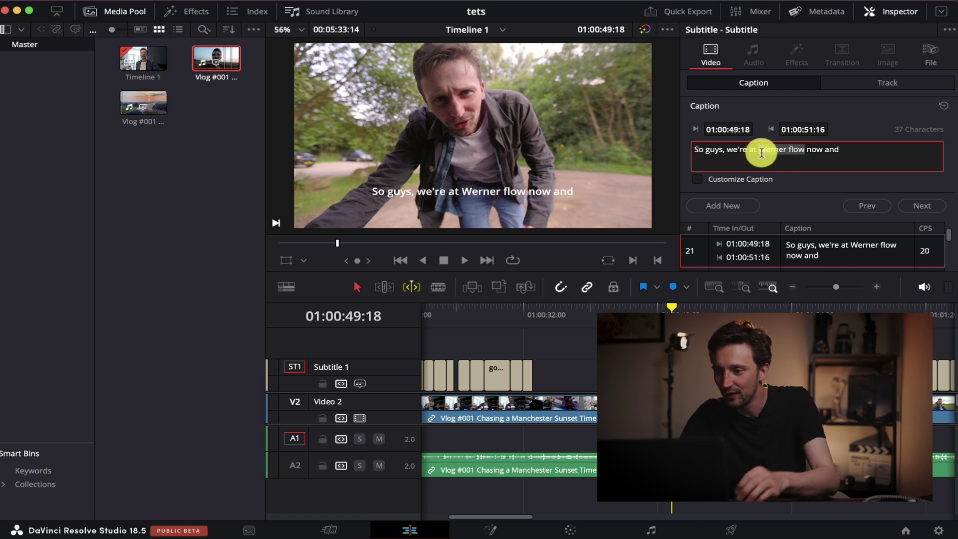
{"action": "key", "text": "BackSpace"}
{"action": "type", "text": "Wer"}
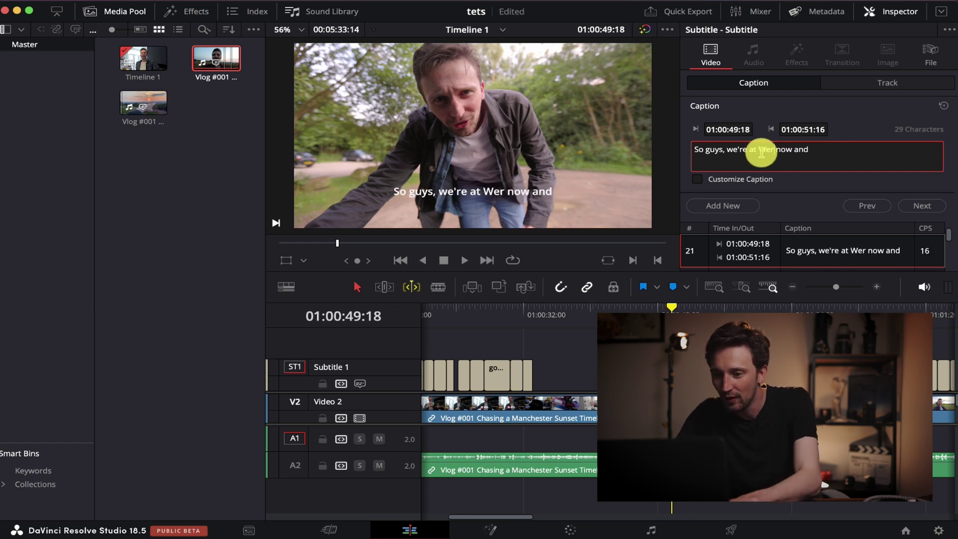
{"action": "type", "text": "neth Low"}
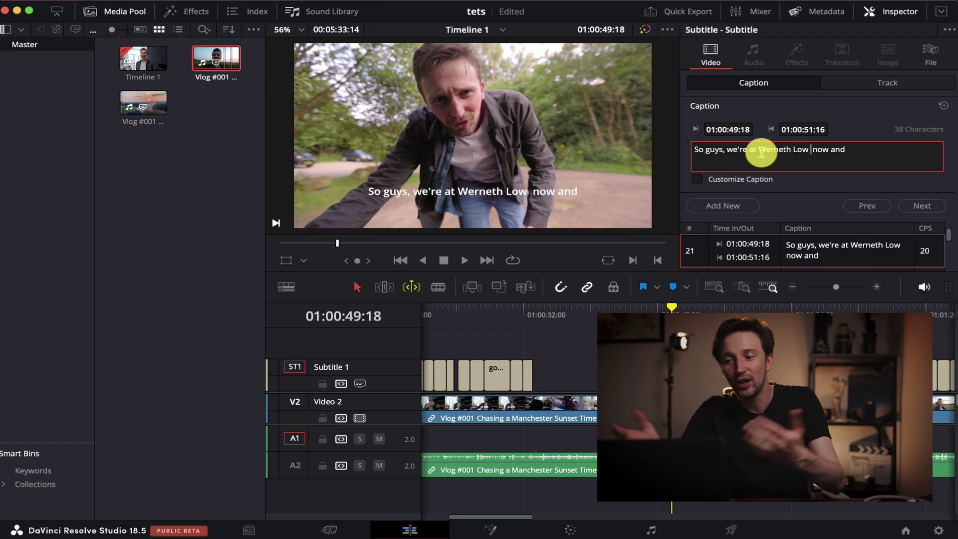
{"action": "key", "text": "BackSpace"}
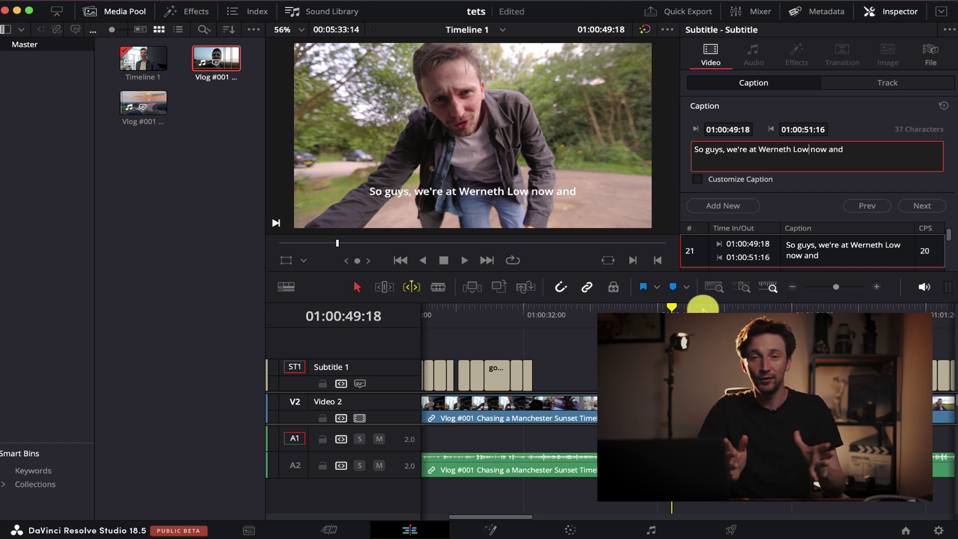
Change the subtitle track font to Open Sans, keeping Semibold, white, size 45.
{"action": "left_click", "coordinate": [908, 84]}
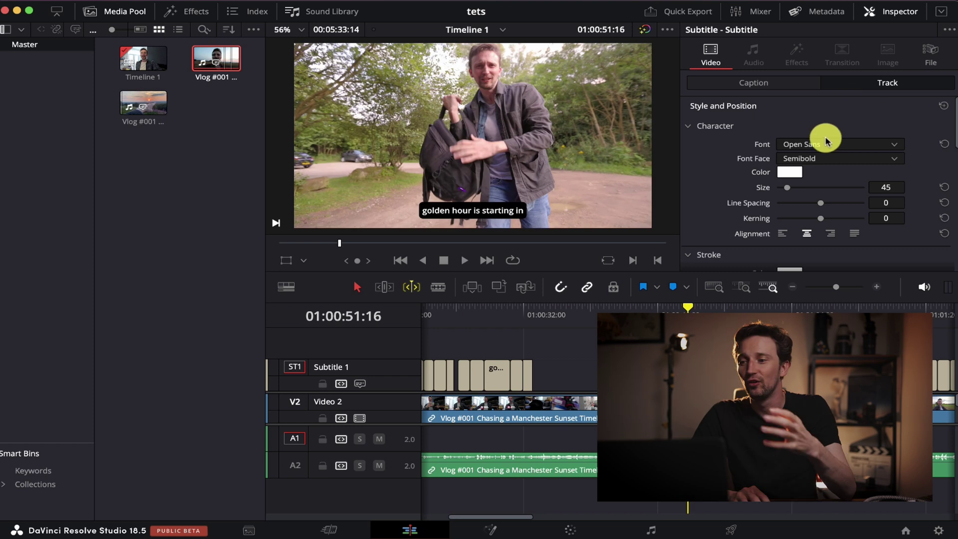
{"action": "left_click", "coordinate": [834, 145]}
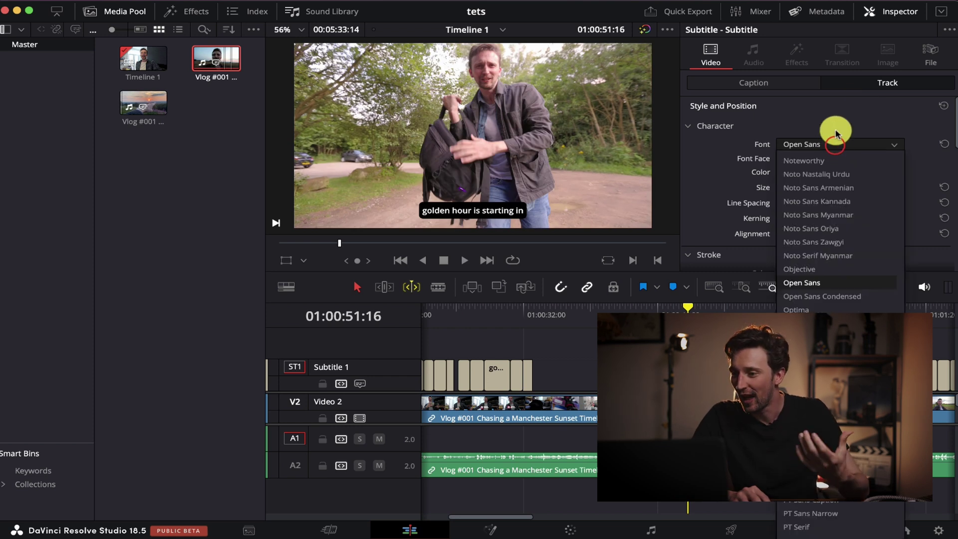
{"action": "left_click", "coordinate": [818, 284]}
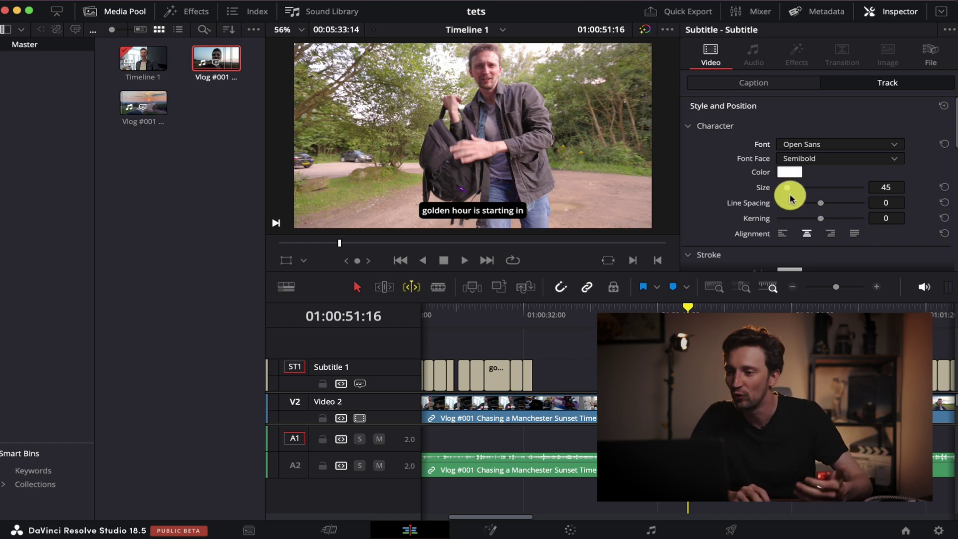
{"action": "scroll", "coordinate": [776, 189], "scroll_direction": "down", "scroll_amount": 2}
{"action": "scroll", "coordinate": [788, 190], "scroll_direction": "down", "scroll_amount": 2}
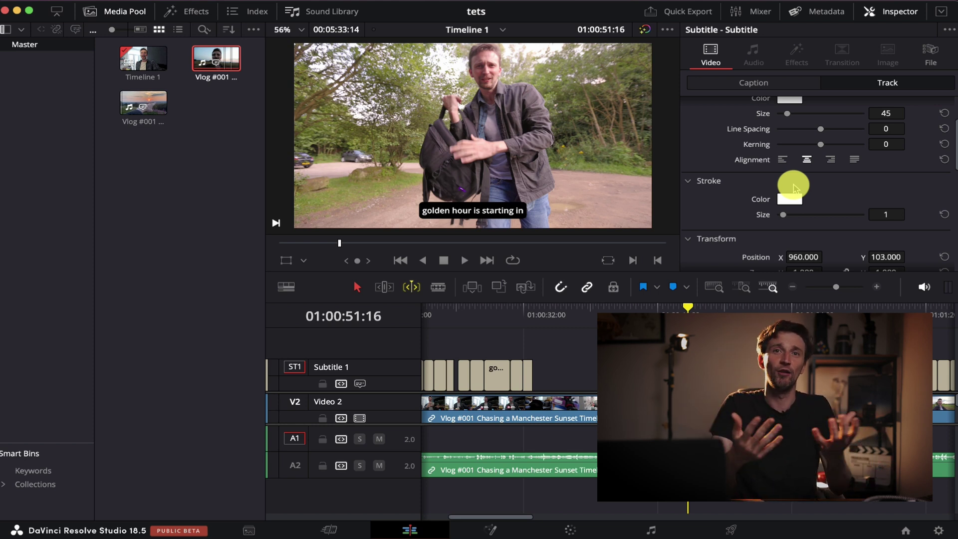
{"action": "scroll", "coordinate": [811, 188], "scroll_direction": "down", "scroll_amount": 3}
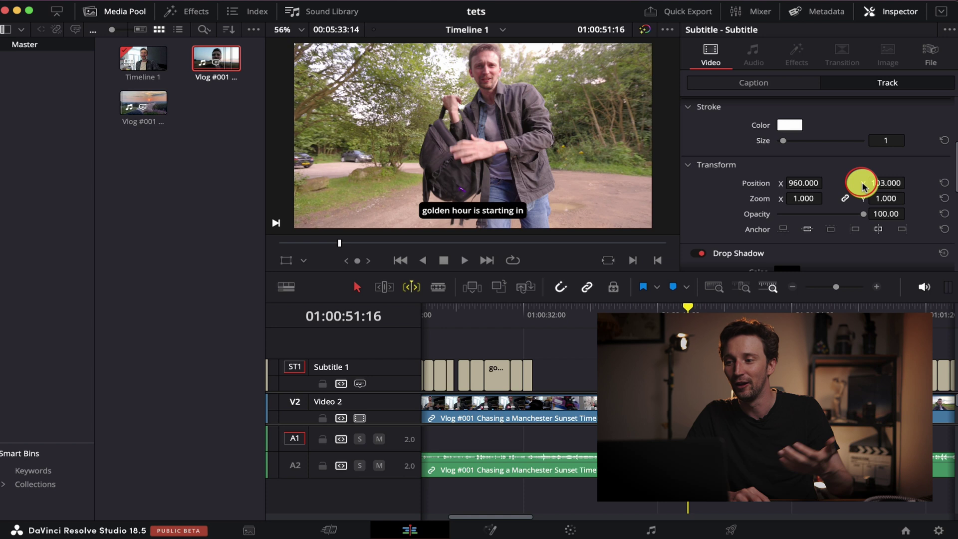
Raise subtitles to Position Y 128, disable the drop shadow, and keep the black background on.
{"action": "left_click_drag", "start_coordinate": [864, 186], "coordinate": [419, 275]}
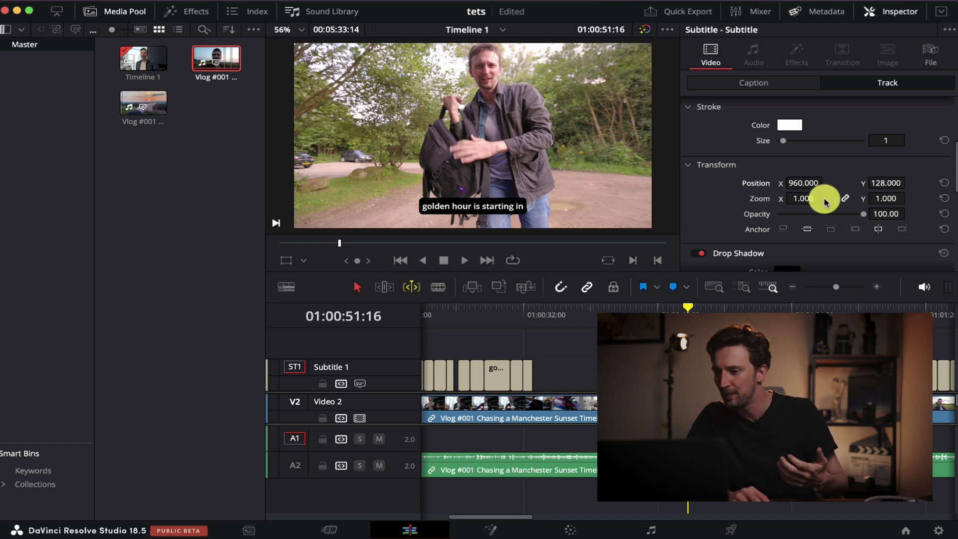
{"action": "scroll", "coordinate": [828, 197], "scroll_direction": "down", "scroll_amount": 3}
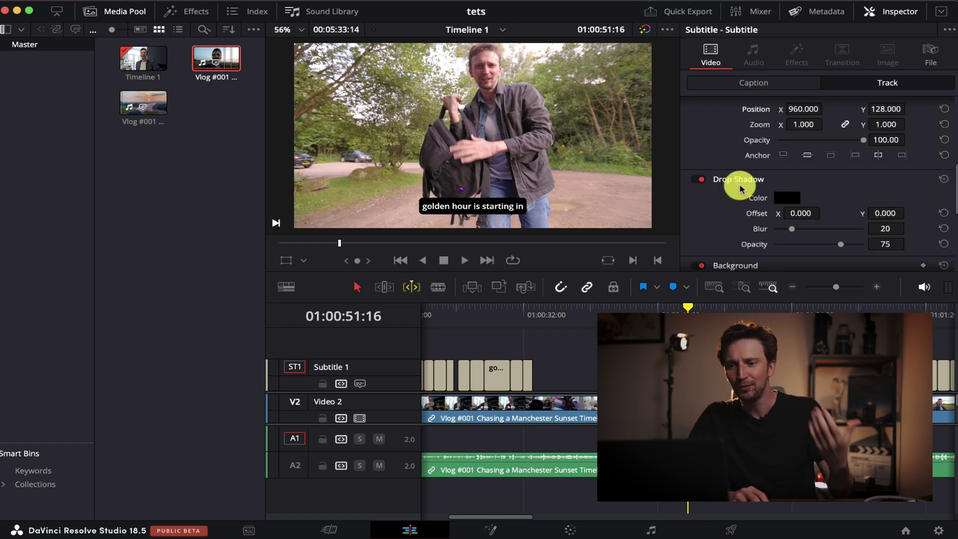
{"action": "left_click", "coordinate": [700, 179]}
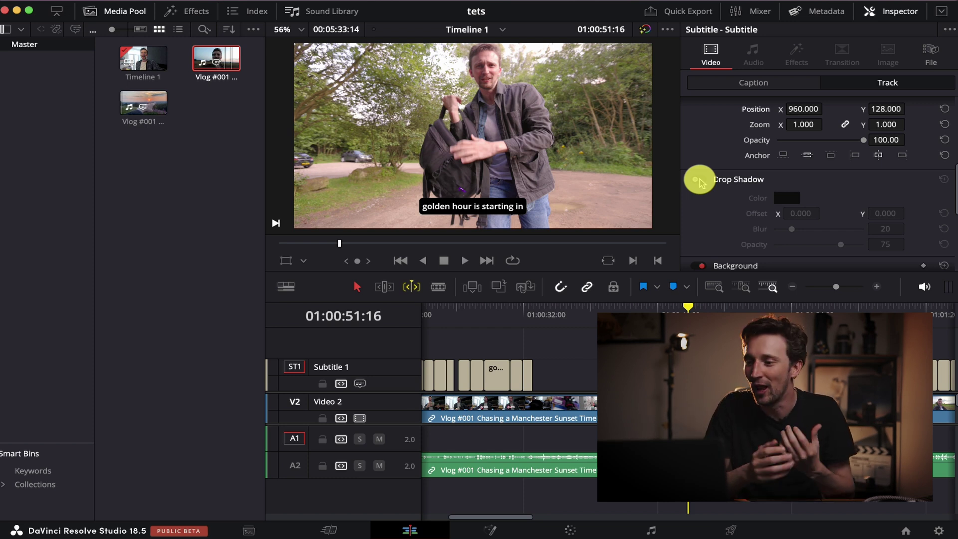
{"action": "scroll", "coordinate": [778, 190], "scroll_direction": "down", "scroll_amount": 5}
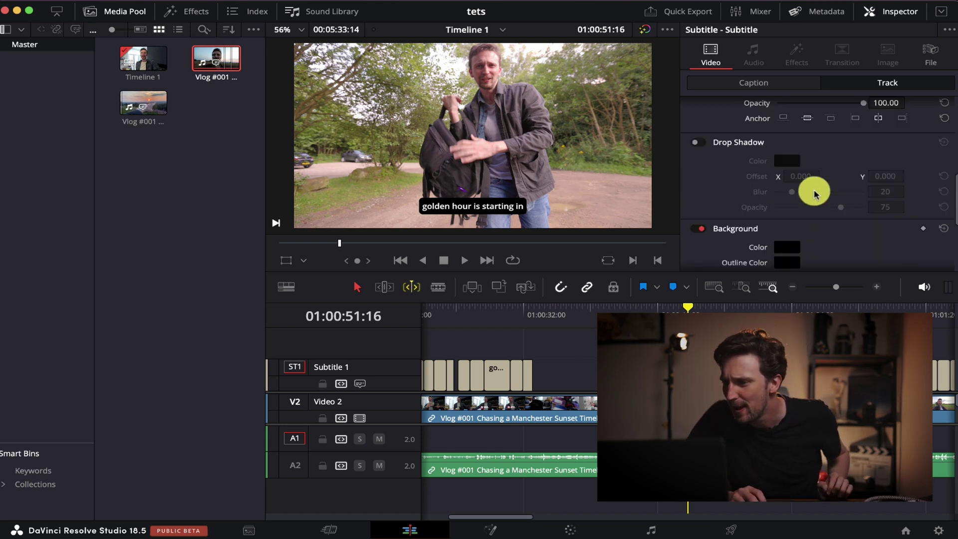
{"action": "left_click", "coordinate": [702, 154]}
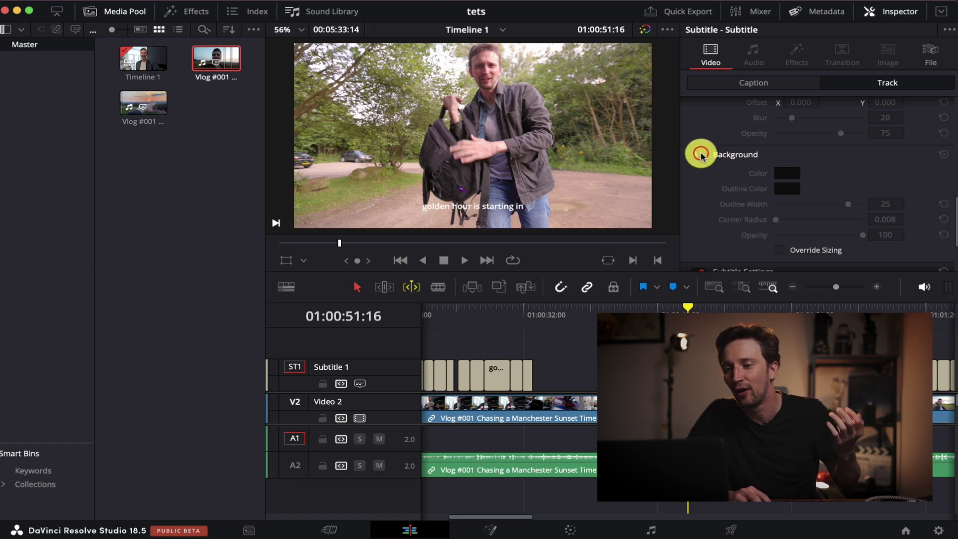
{"action": "left_click", "coordinate": [702, 155]}
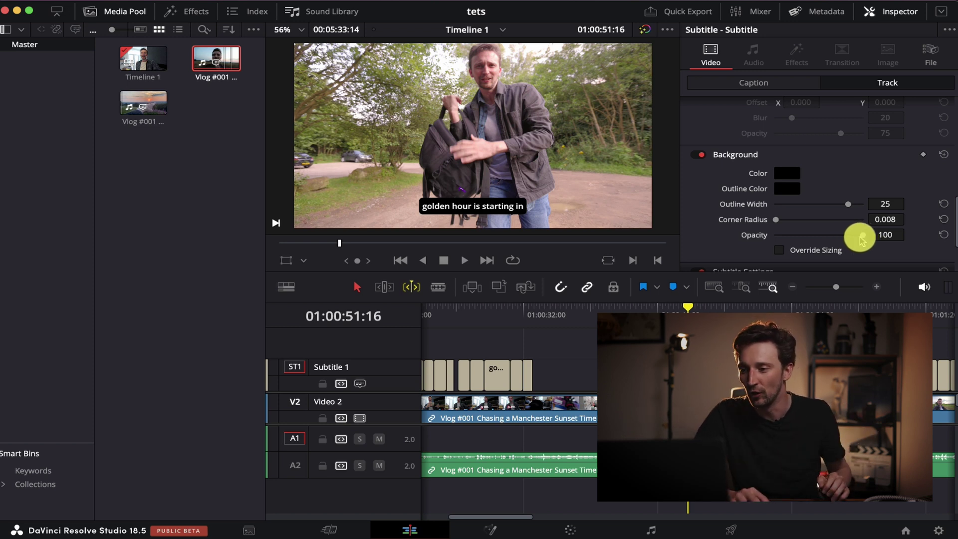
Set the background box opacity to 73 and outline width to 5, then move to 01:01:10:14.
{"action": "left_click_drag", "start_coordinate": [858, 238], "coordinate": [842, 240]}
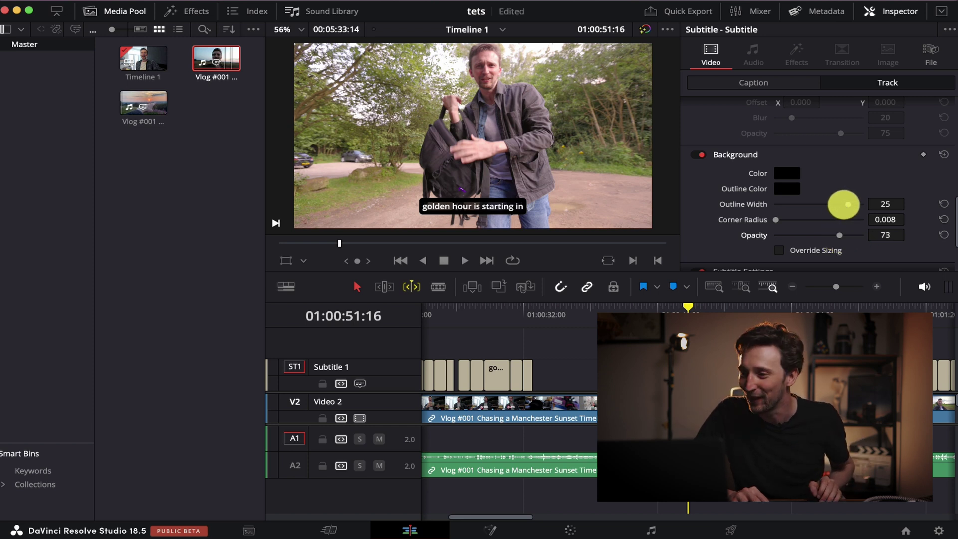
{"action": "left_click_drag", "start_coordinate": [843, 206], "coordinate": [781, 209]}
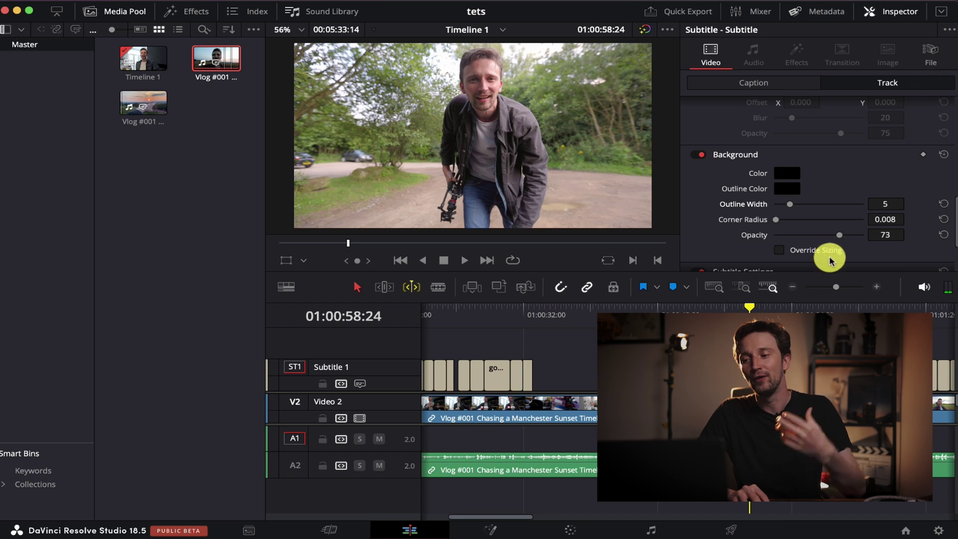
{"action": "left_click_drag", "start_coordinate": [748, 307], "coordinate": [845, 307]}
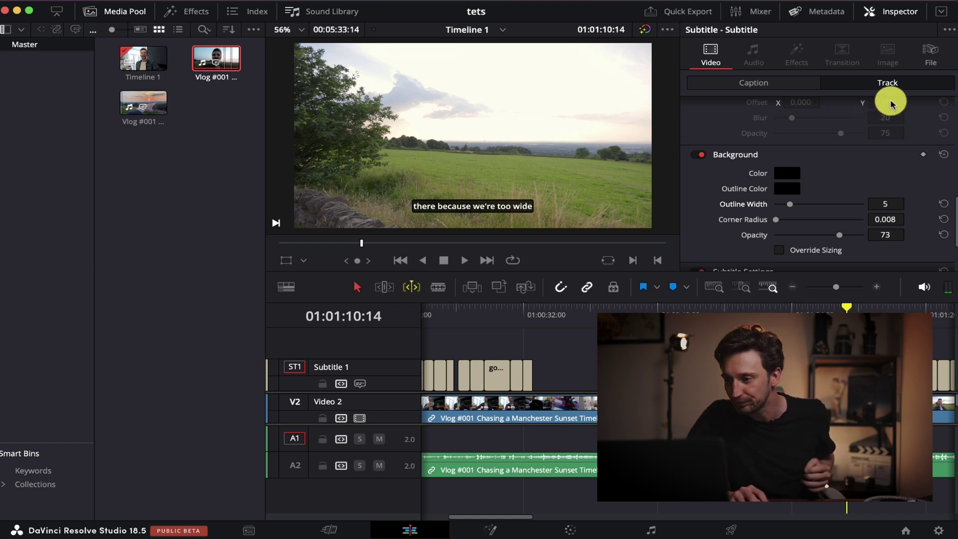
Save the subtitle track styling as a track preset named 'OPEN SANS LOW BG'.
{"action": "left_click", "coordinate": [951, 33]}
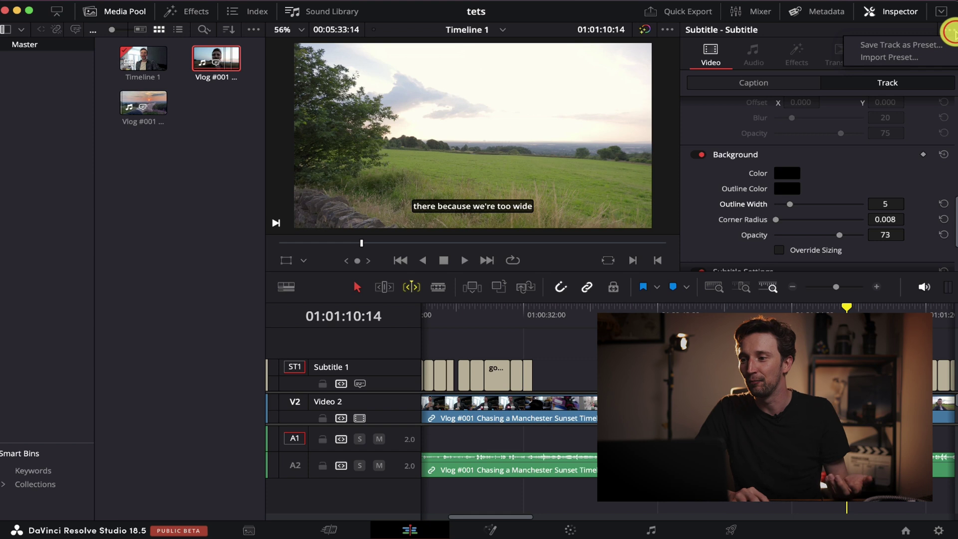
{"action": "left_click", "coordinate": [926, 48]}
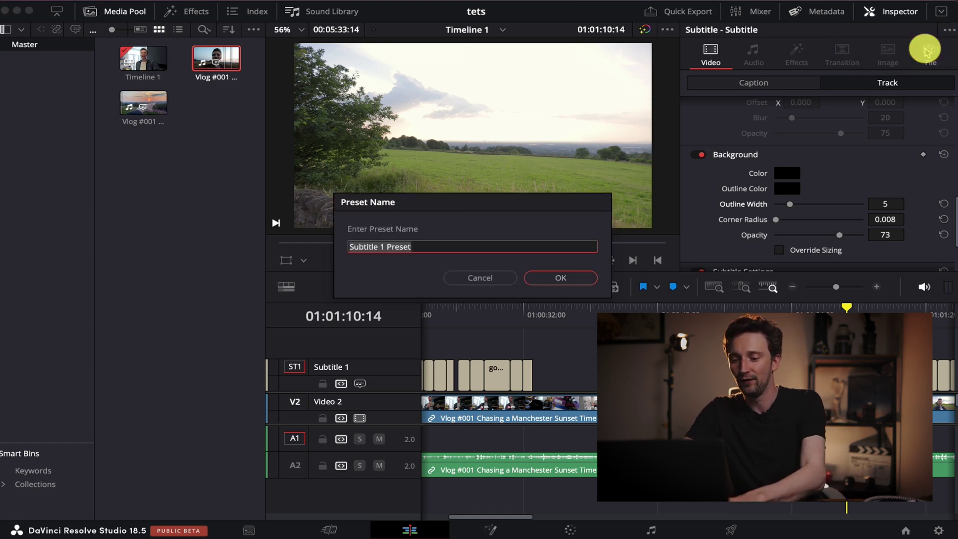
{"action": "type", "text": "OPEN SA"}
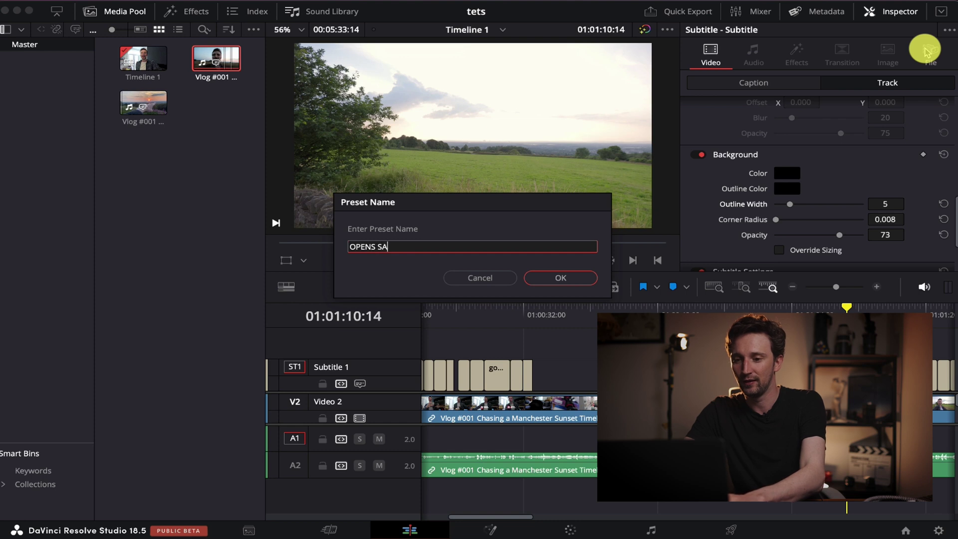
{"action": "type", "text": "NS LOW BG"}
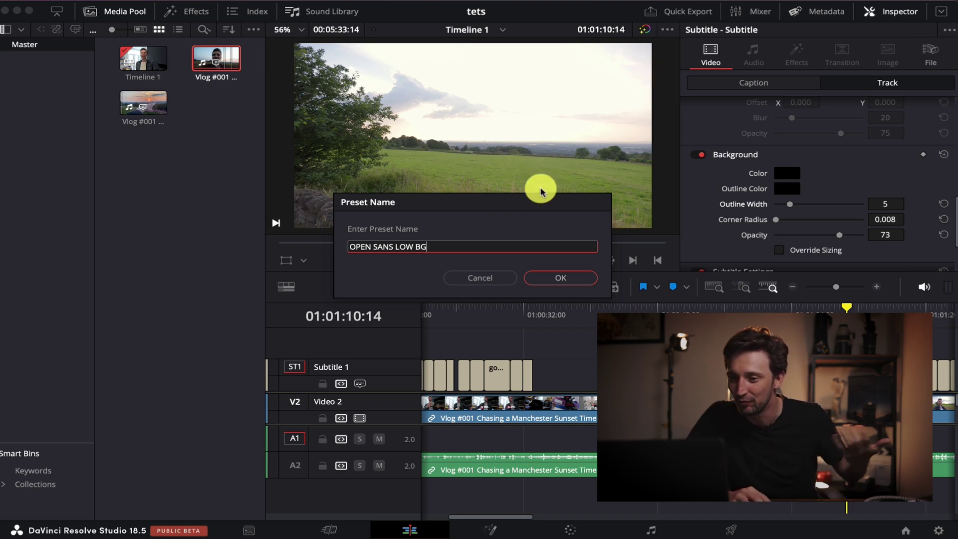
{"action": "left_click", "coordinate": [573, 277]}
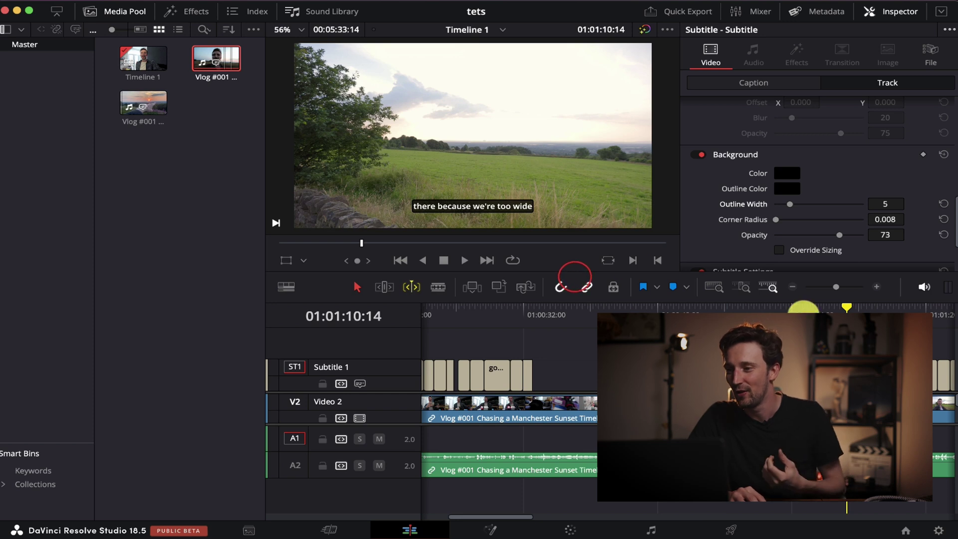
Set the subtitle background outline width to 0.
{"action": "left_click", "coordinate": [945, 30]}
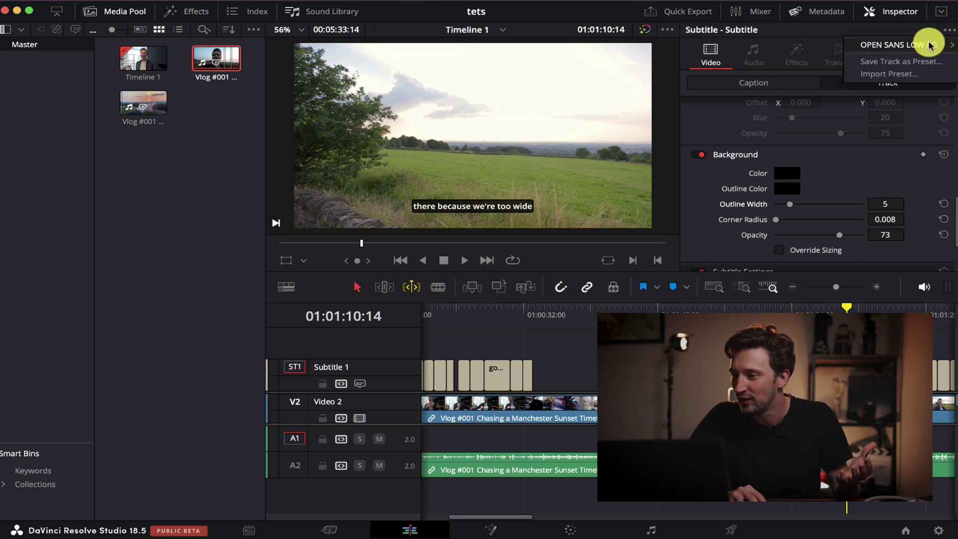
{"action": "mouse_move", "coordinate": [904, 43]}
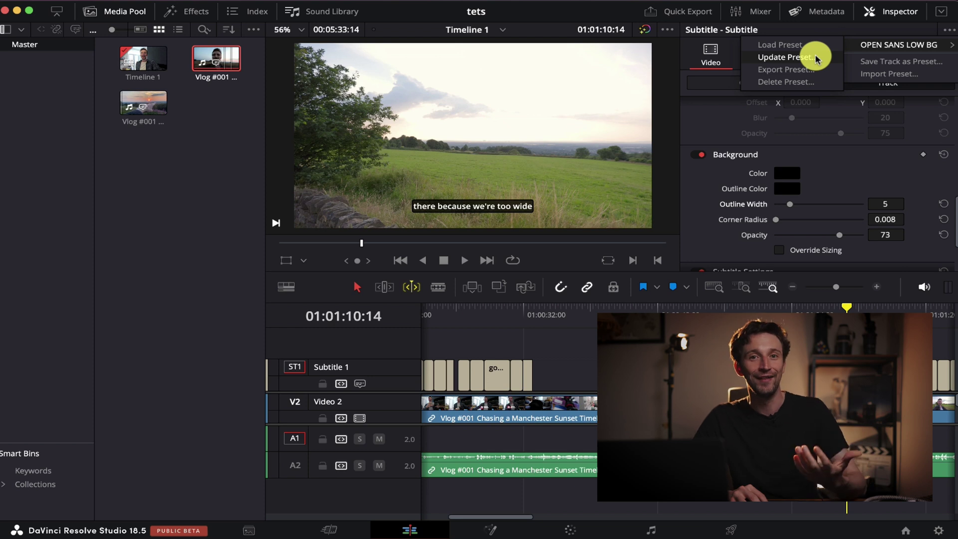
{"action": "left_click", "coordinate": [768, 235]}
{"action": "left_click_drag", "start_coordinate": [782, 207], "coordinate": [763, 210]}
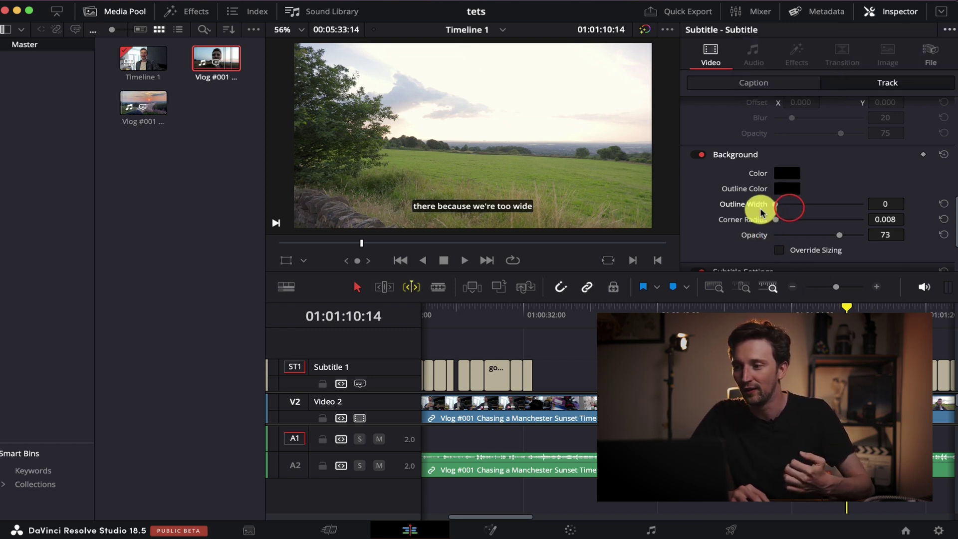
Update the OPEN SANS LOW BG preset with the current settings.
{"action": "left_click", "coordinate": [948, 30]}
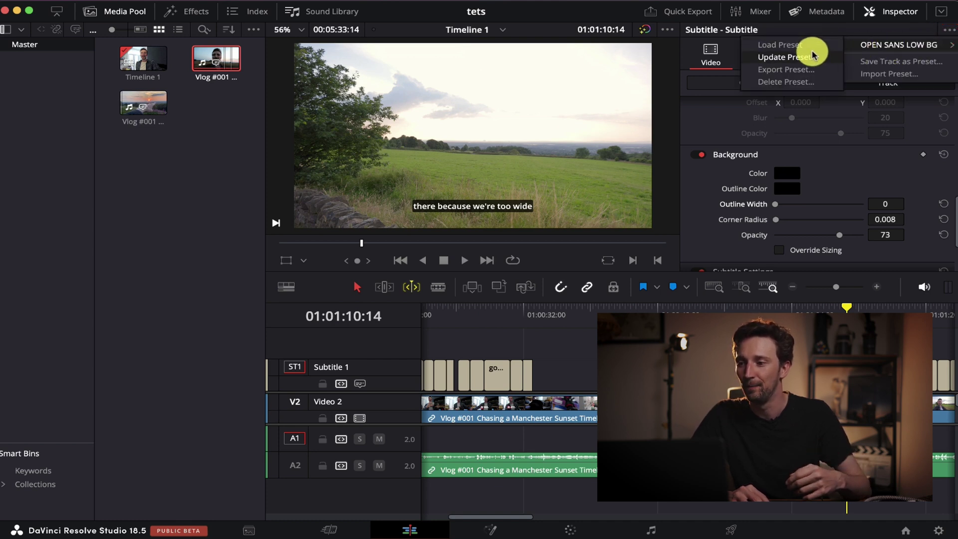
{"action": "left_click", "coordinate": [809, 58]}
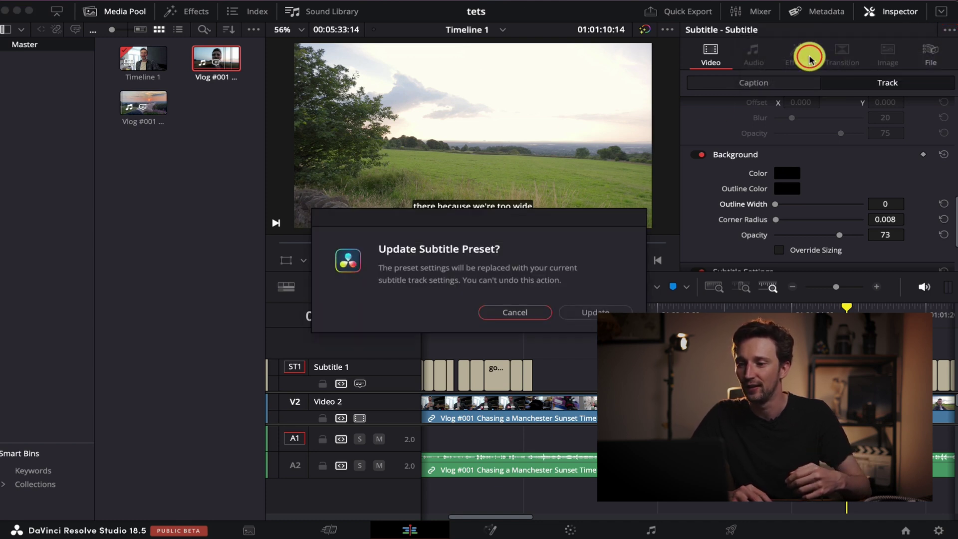
{"action": "left_click", "coordinate": [588, 312]}
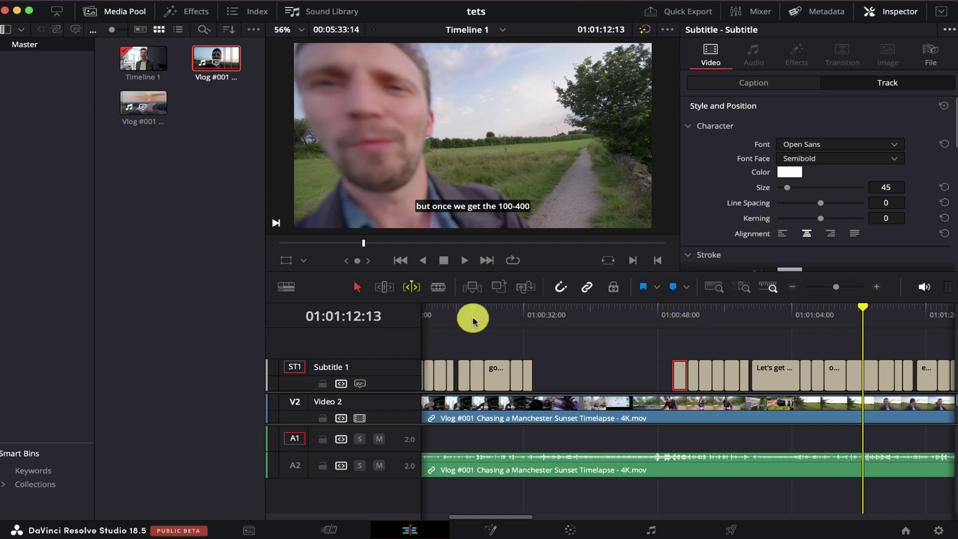
Delete the old subtitle clips and regenerate subtitles from the vlog clip's audio.
{"action": "left_click", "coordinate": [506, 310]}
{"action": "key", "text": "super+minus"}
{"action": "key", "text": "super+minus"}
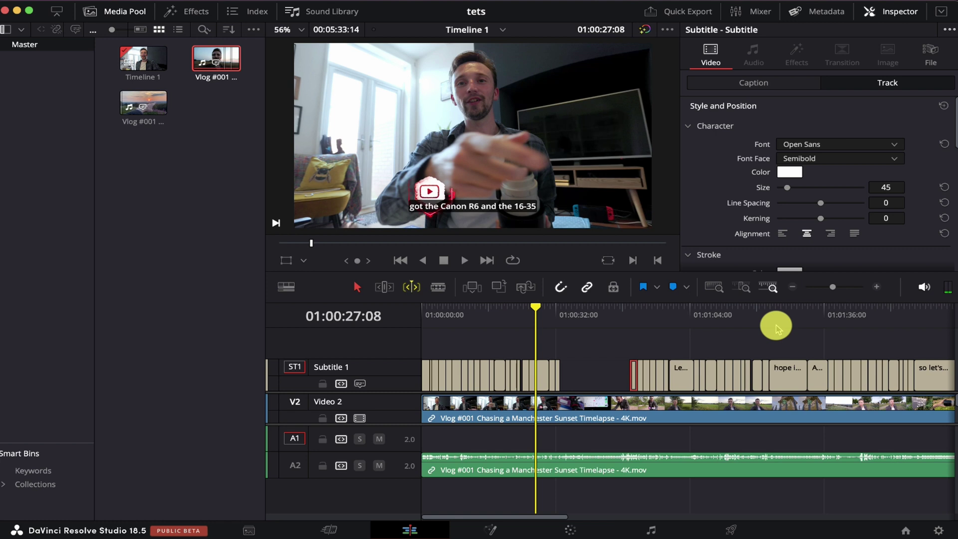
{"action": "left_click_drag", "start_coordinate": [824, 330], "coordinate": [354, 370]}
{"action": "key", "text": "Delete"}
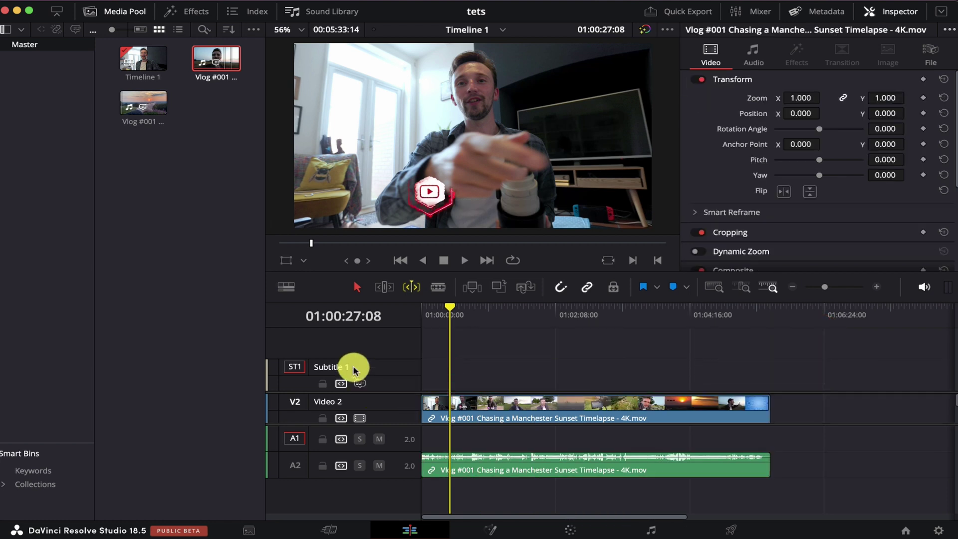
{"action": "left_click", "coordinate": [508, 410]}
{"action": "left_click", "coordinate": [199, 1]}
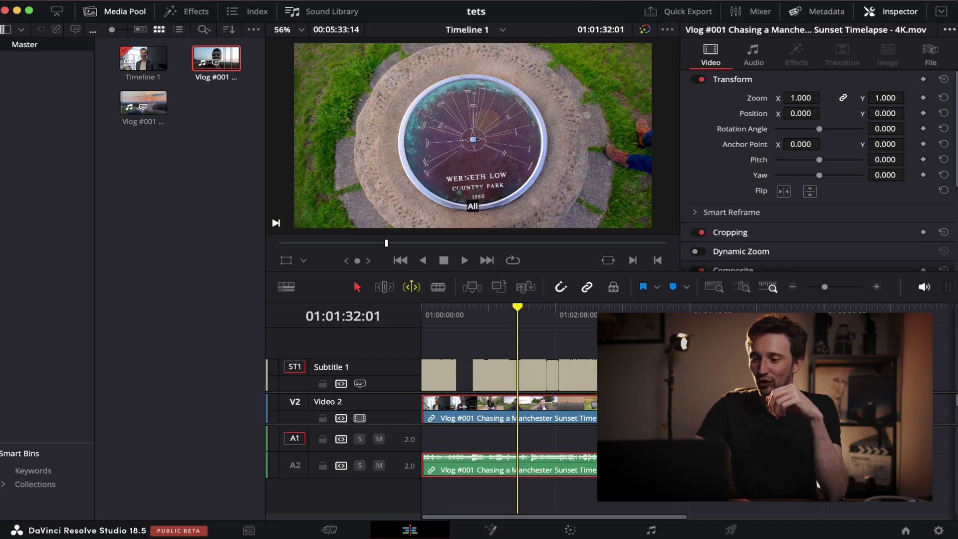
Enlarge the subtitle text to size 288 and raise Position Y to 578 to centre it.
{"action": "key", "text": "super+equal"}
{"action": "key", "text": "super+equal"}
{"action": "key", "text": "super+minus"}
{"action": "key", "text": "super+minus"}
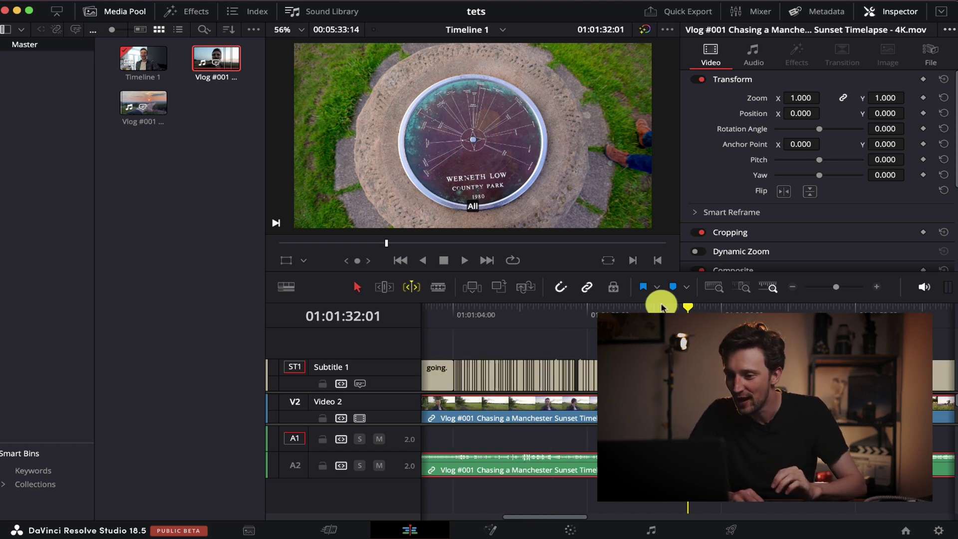
{"action": "left_click", "coordinate": [657, 309]}
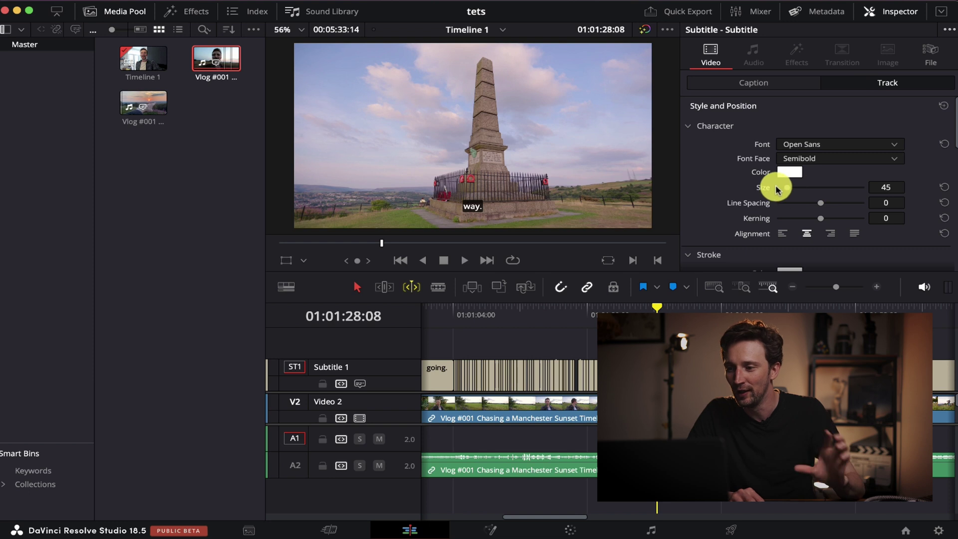
{"action": "left_click_drag", "start_coordinate": [785, 191], "coordinate": [838, 194]}
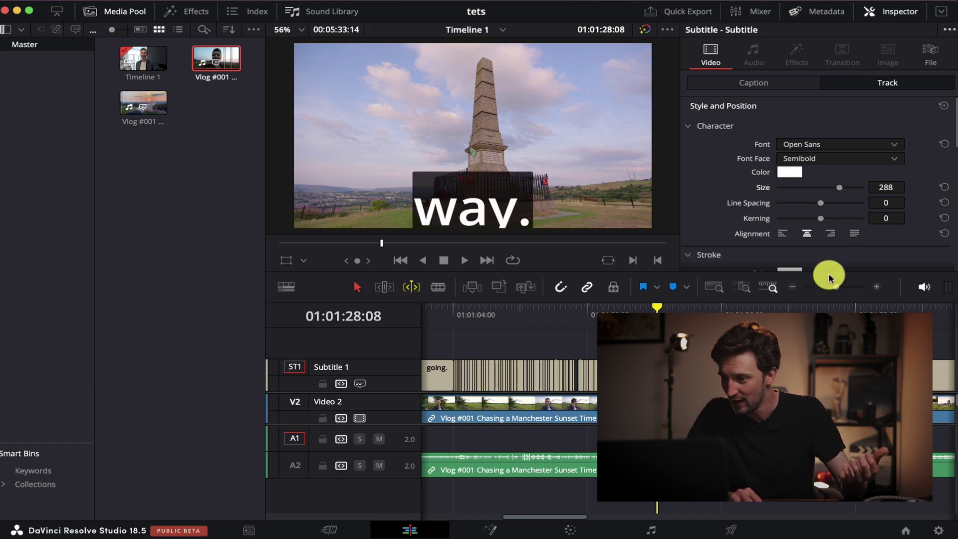
{"action": "scroll", "coordinate": [831, 232], "scroll_direction": "down", "scroll_amount": 5}
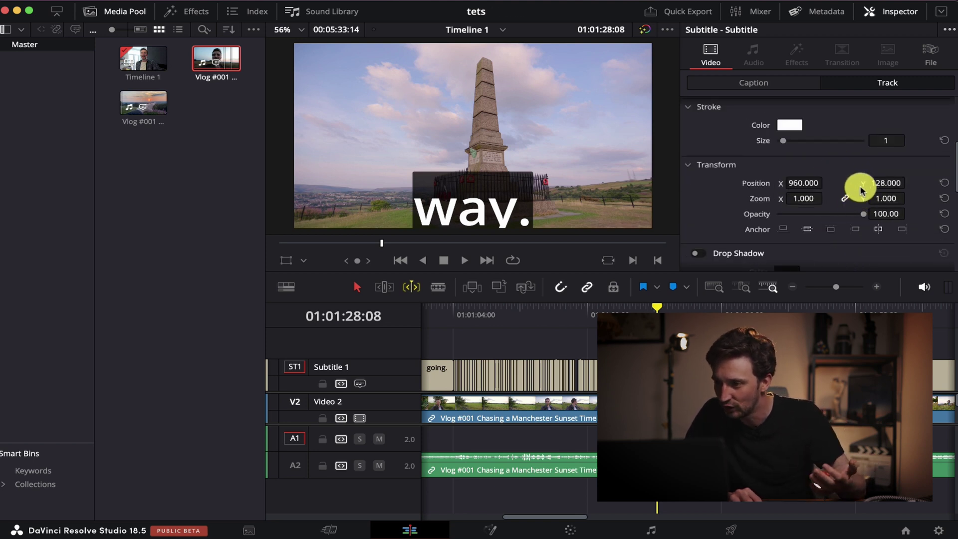
{"action": "mouse_move", "coordinate": [861, 189]}
{"action": "left_mouse_down"}
{"action": "mouse_move", "coordinate": [881, 182]}
{"action": "mouse_move", "coordinate": [488, 261]}
{"action": "mouse_move", "coordinate": [752, 261]}
{"action": "mouse_move", "coordinate": [669, 272]}
{"action": "left_mouse_up"}
{"action": "scroll", "coordinate": [847, 196], "scroll_direction": "down", "scroll_amount": 3}
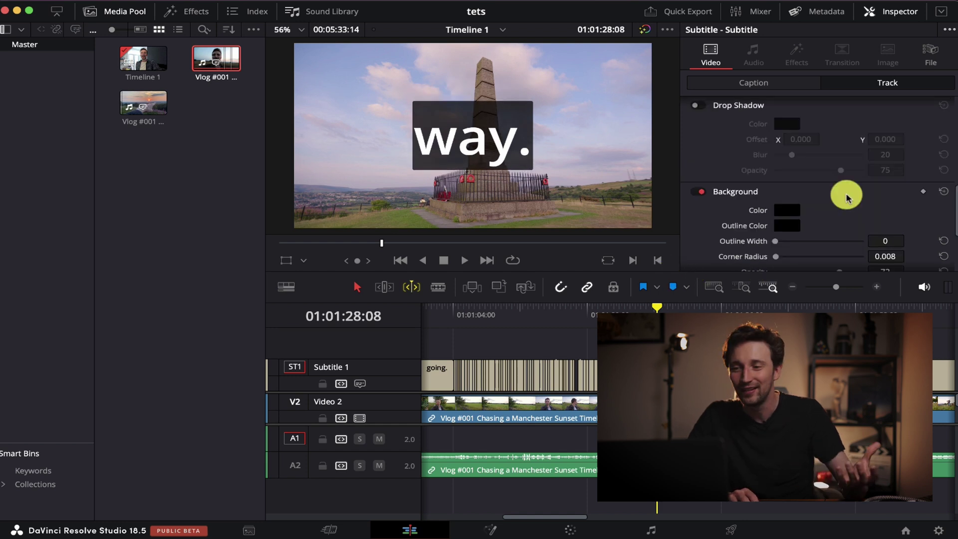
{"action": "scroll", "coordinate": [819, 188], "scroll_direction": "down", "scroll_amount": 1}
Make the subtitle background box red at 100 opacity.
{"action": "left_click", "coordinate": [798, 180]}
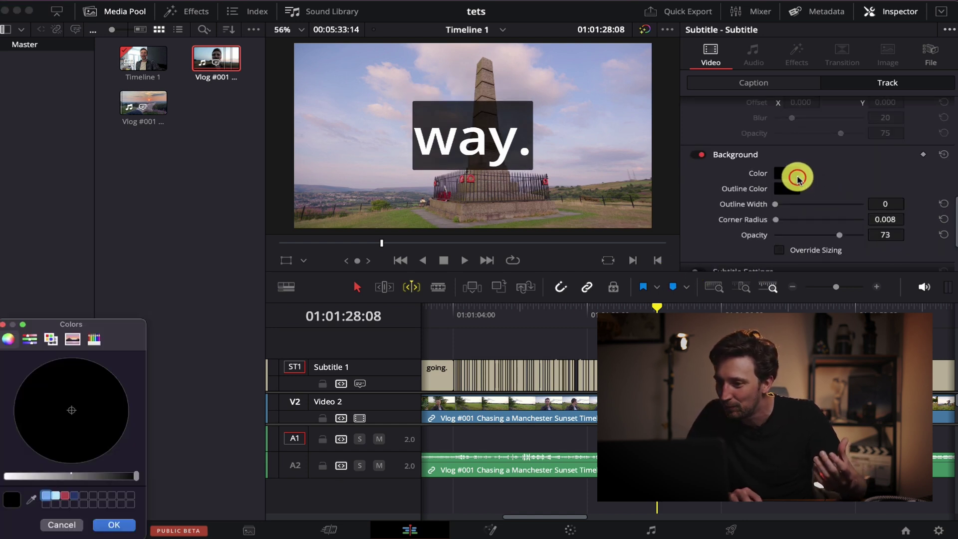
{"action": "left_click", "coordinate": [69, 495]}
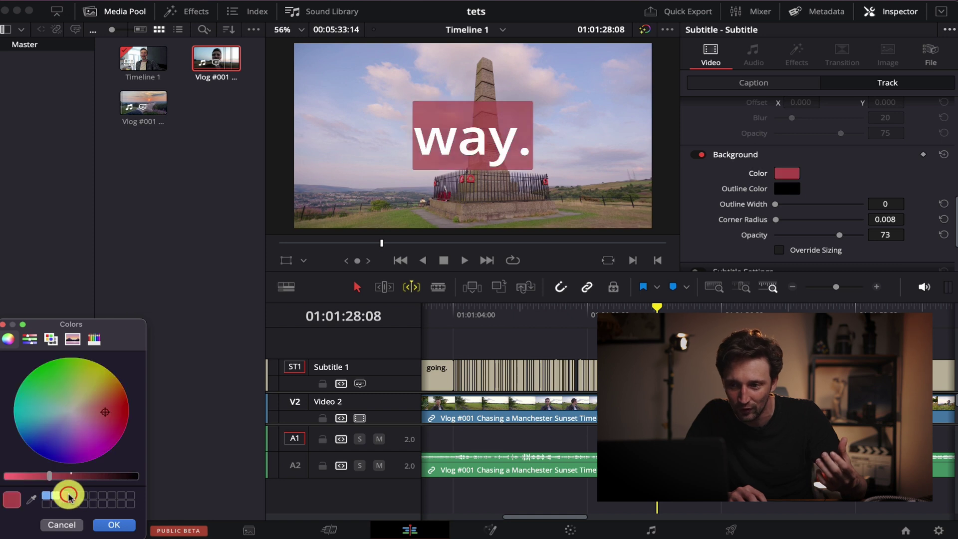
{"action": "left_click", "coordinate": [110, 523]}
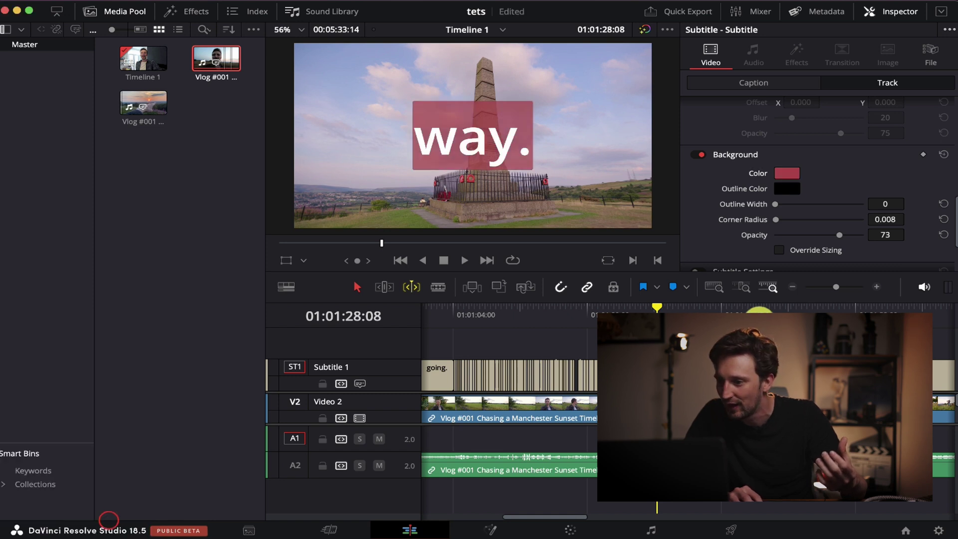
{"action": "left_click_drag", "start_coordinate": [839, 235], "coordinate": [915, 240]}
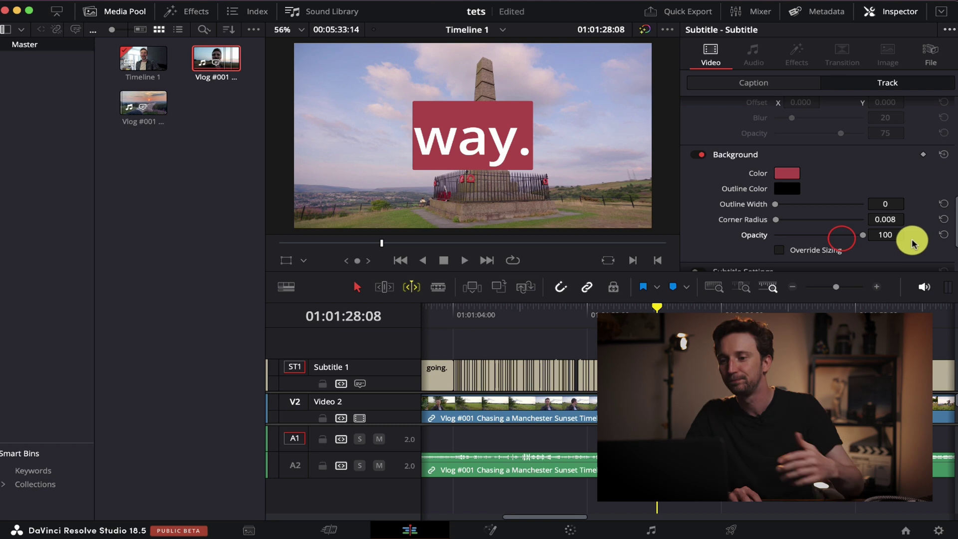
Play back around 01:01:38:06 to preview the red-background subtitles.
{"action": "key", "text": "slash"}
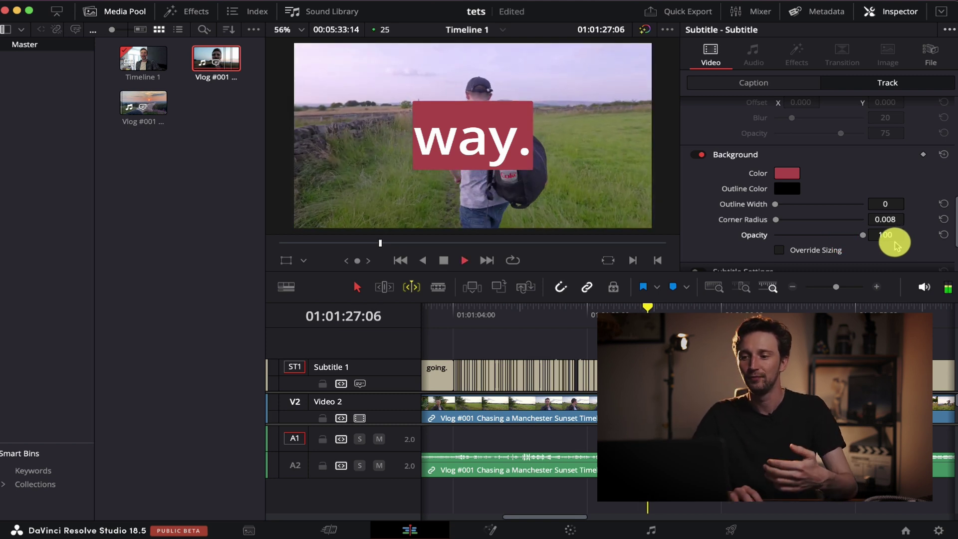
{"action": "left_click", "coordinate": [748, 306]}
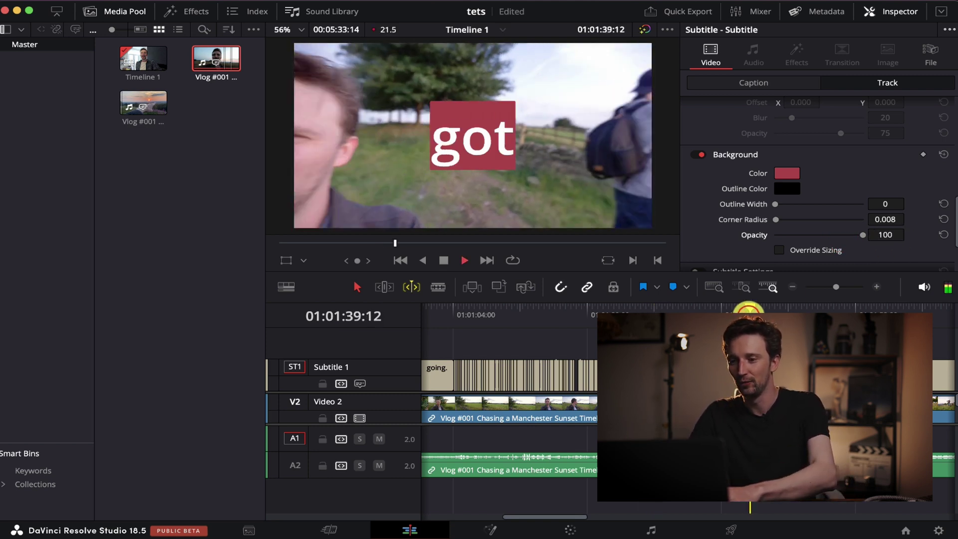
{"action": "left_click", "coordinate": [740, 307]}
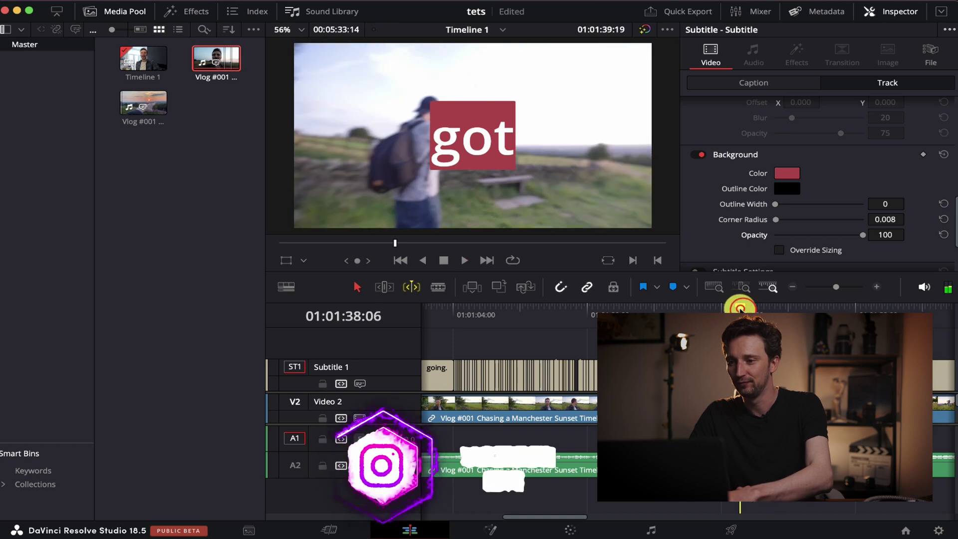
{"action": "key", "text": "slash"}
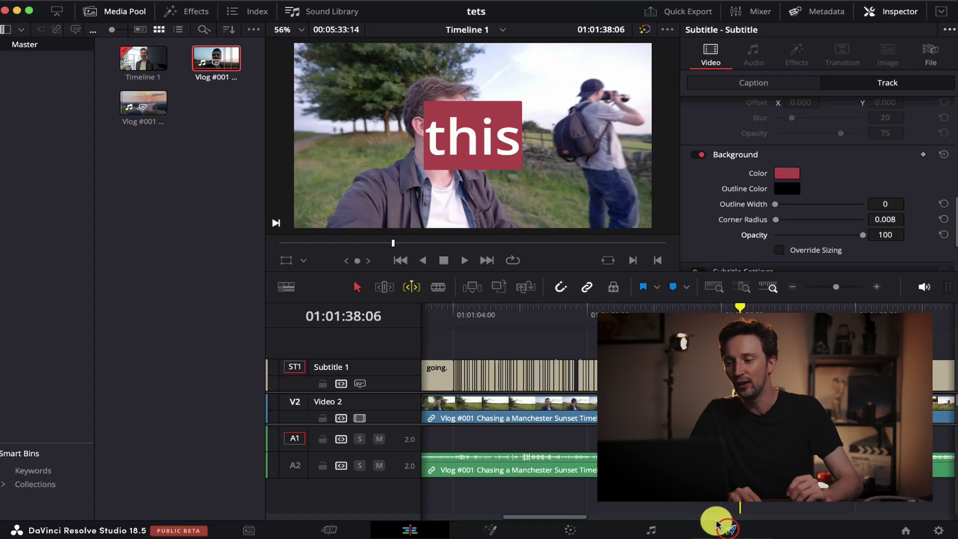
On the Deliver page, name the export SUITABLE NAME.
{"action": "left_click", "coordinate": [729, 529]}
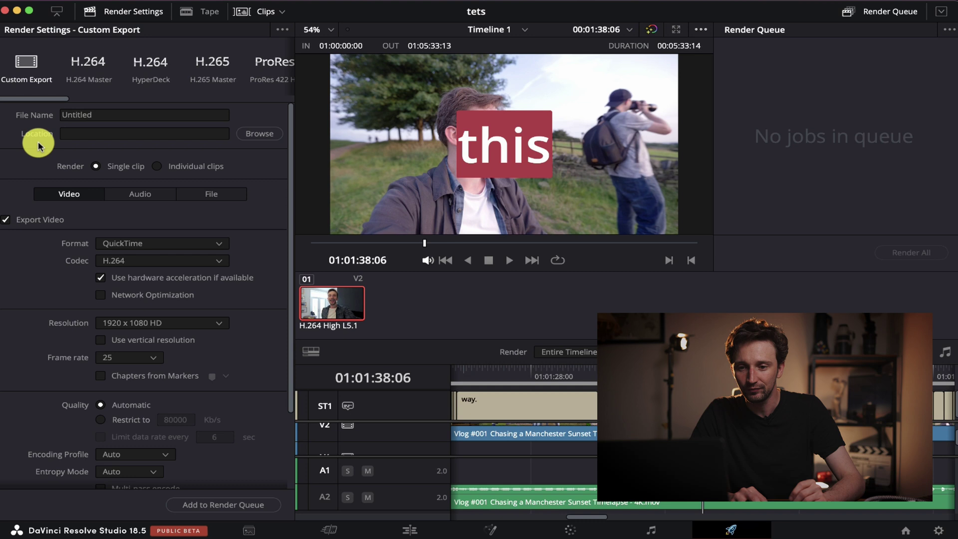
{"action": "left_click", "coordinate": [92, 115]}
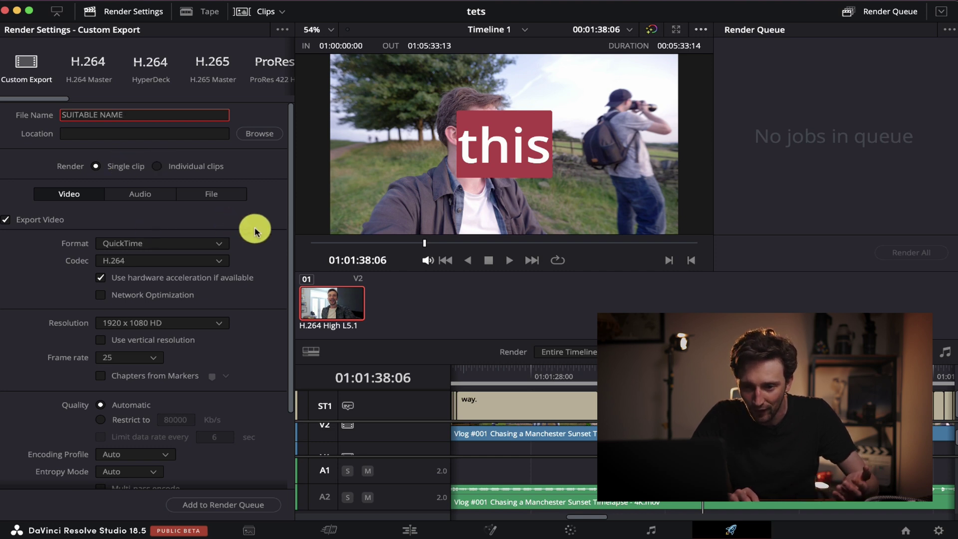
{"action": "scroll", "coordinate": [194, 274], "scroll_direction": "down", "scroll_amount": 2}
{"action": "scroll", "coordinate": [202, 270], "scroll_direction": "down", "scroll_amount": 3}
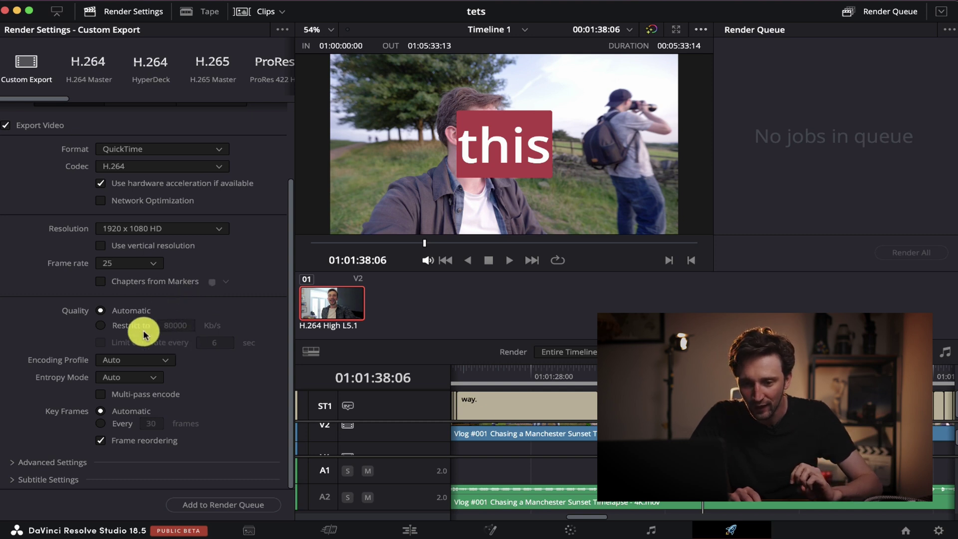
Turn on Export Subtitle in the Subtitle Settings.
{"action": "left_click", "coordinate": [12, 477]}
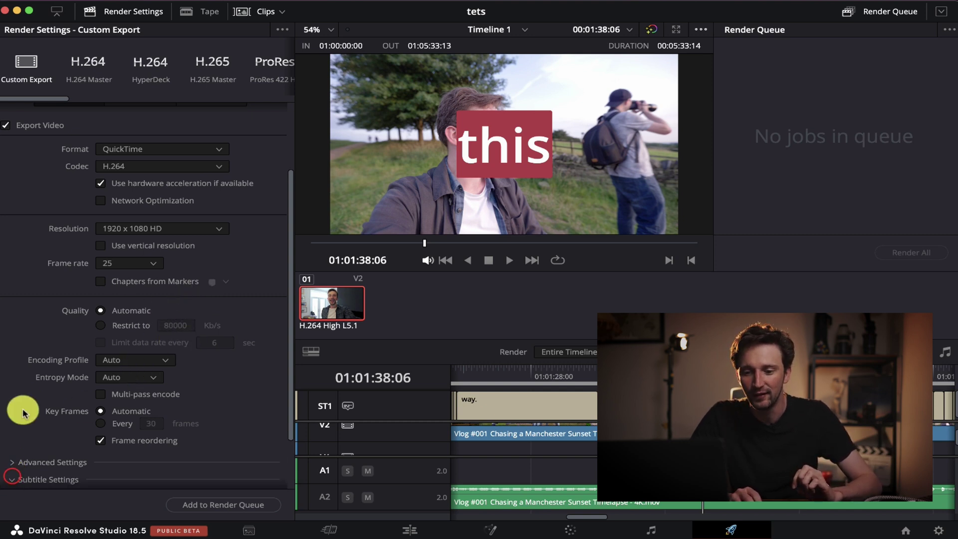
{"action": "scroll", "coordinate": [25, 394], "scroll_direction": "down", "scroll_amount": 6}
{"action": "left_click", "coordinate": [64, 372]}
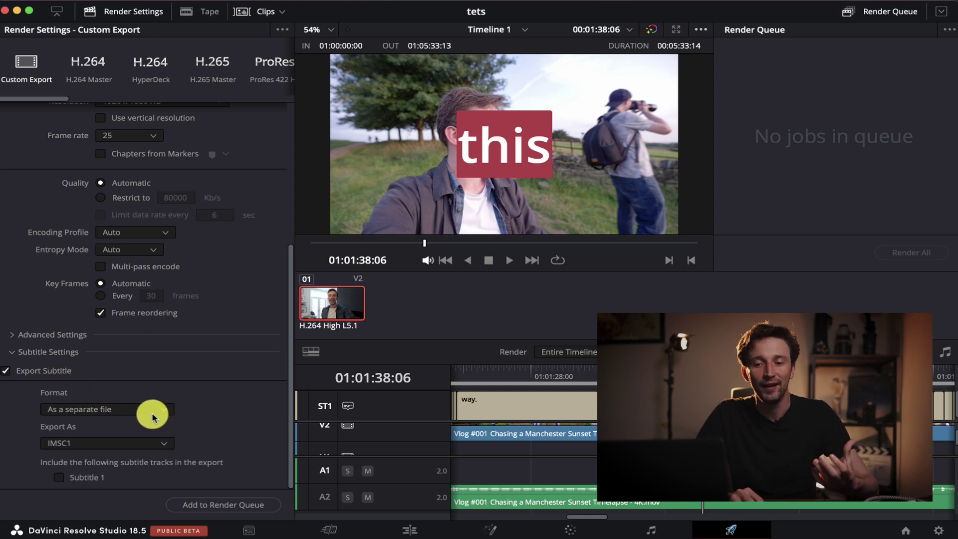
Set subtitle export to SRT, then change the format to Burn into video.
{"action": "left_click", "coordinate": [109, 448]}
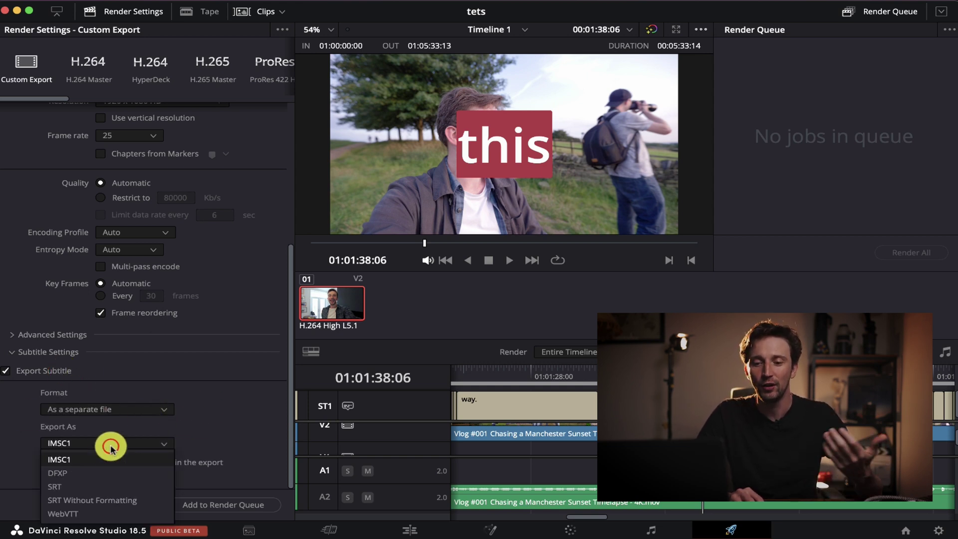
{"action": "left_click", "coordinate": [87, 483]}
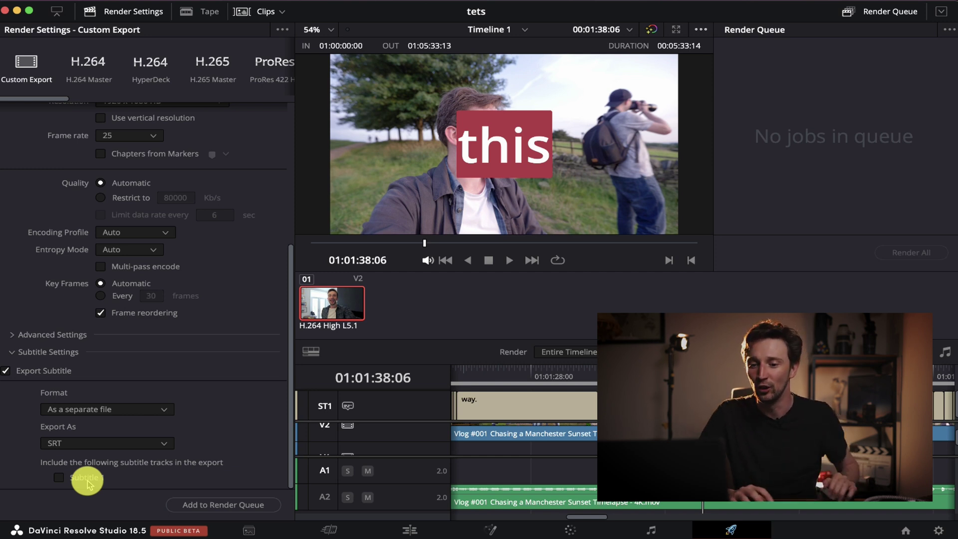
{"action": "left_click", "coordinate": [124, 409]}
{"action": "left_click", "coordinate": [120, 439]}
{"action": "left_click", "coordinate": [120, 441]}
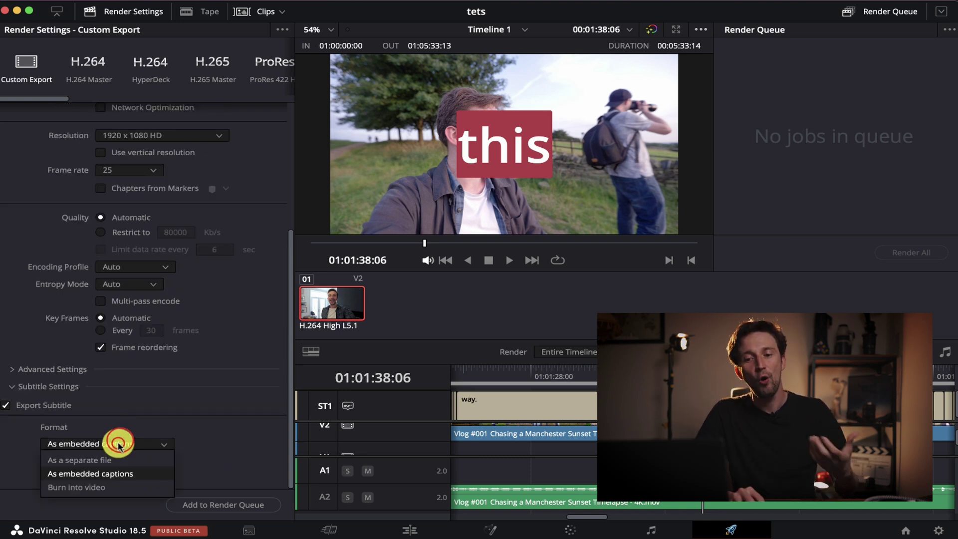
{"action": "left_click", "coordinate": [104, 489]}
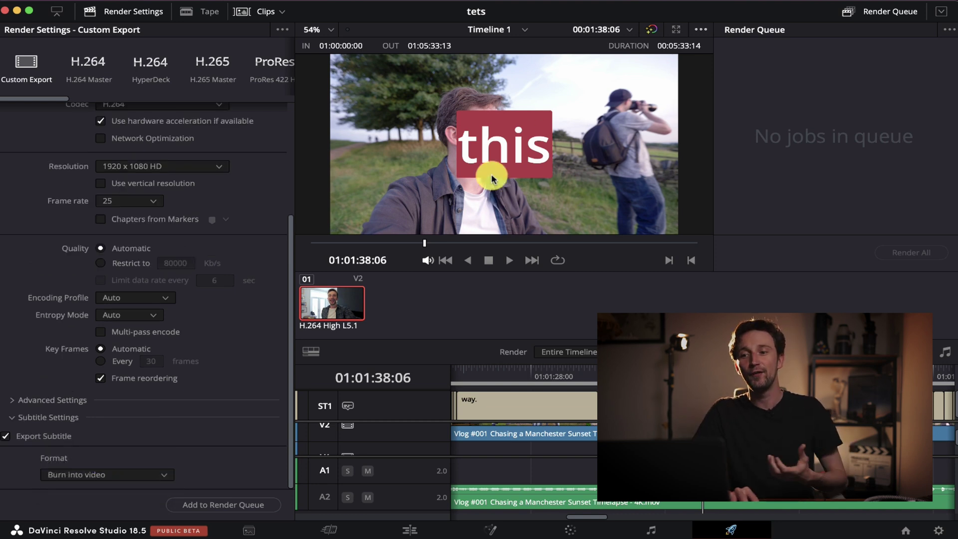